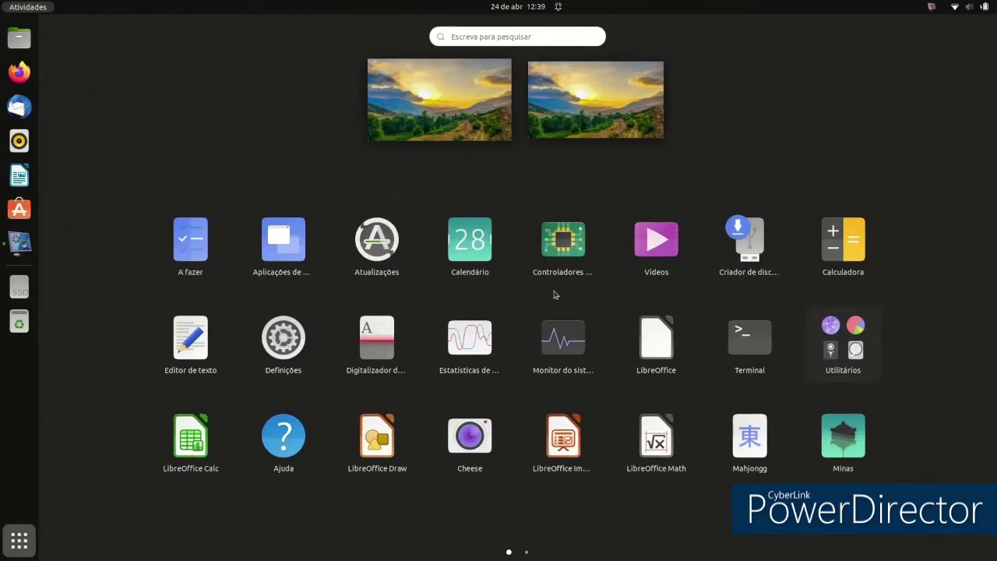
- Leave the application overview, open the home folder in the file manager, move and widen its window, and close it
scroll(381, 336, "down", 1)
left_click(35, 539)
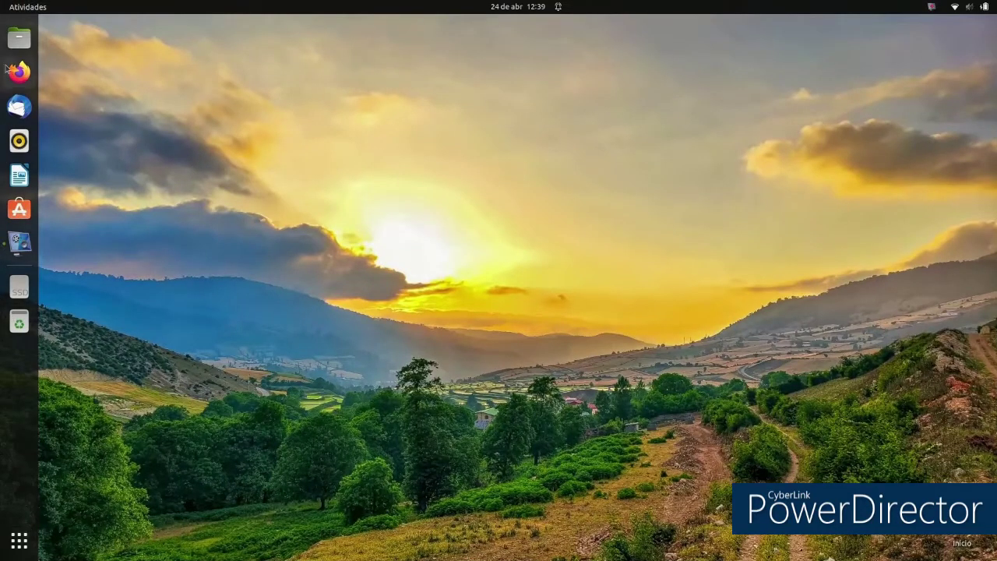
left_click(19, 38)
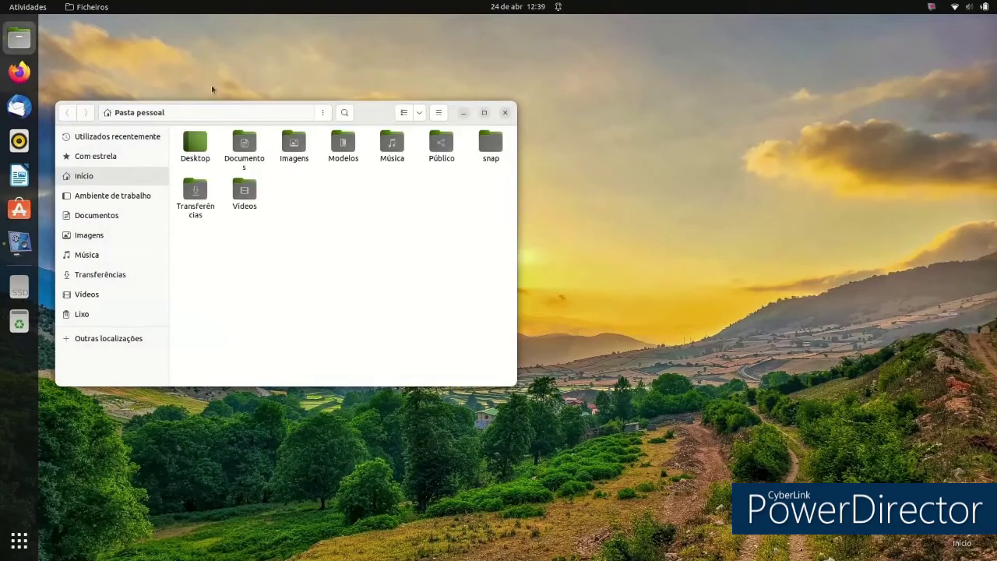
left_click_drag(373, 116, 426, 88)
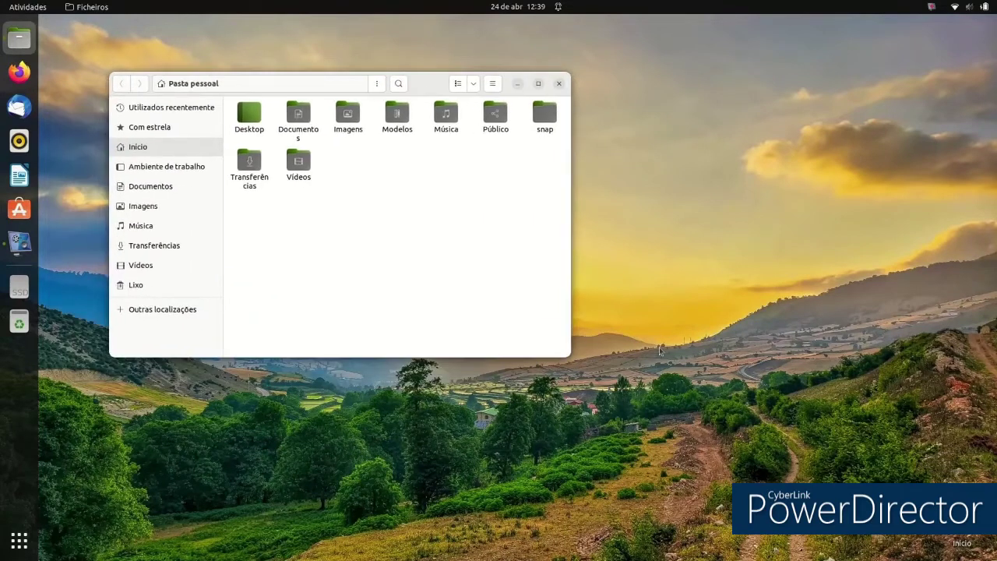
left_click_drag(569, 355, 656, 367)
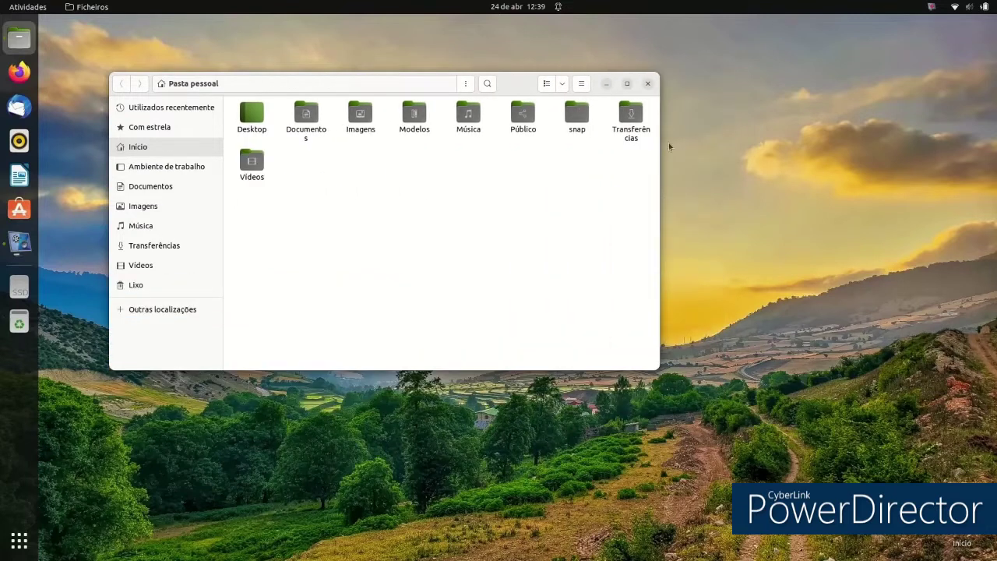
left_click(647, 84)
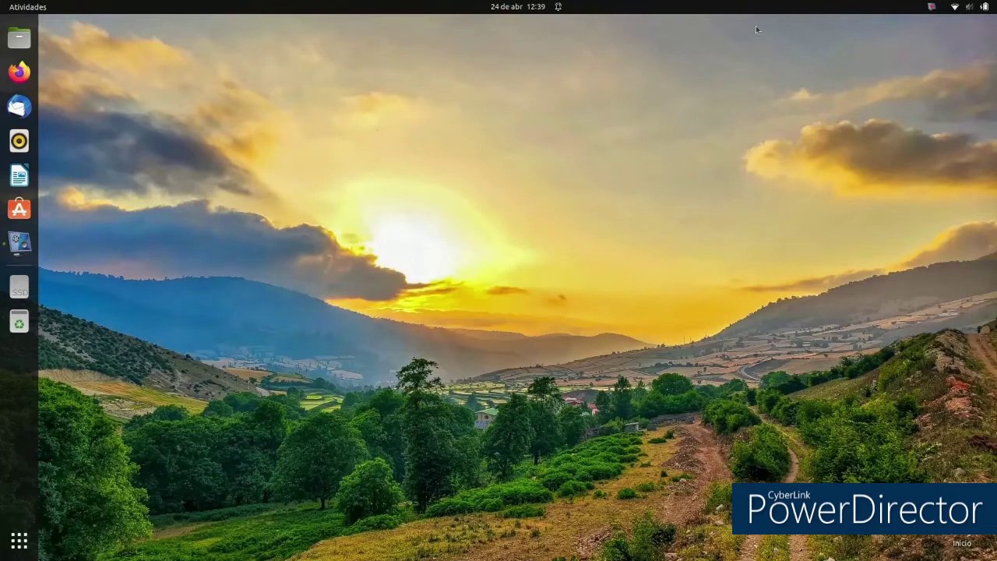
- End the running vokoscreenNG recording, start a new one and minimise the recorder window
left_click(25, 253)
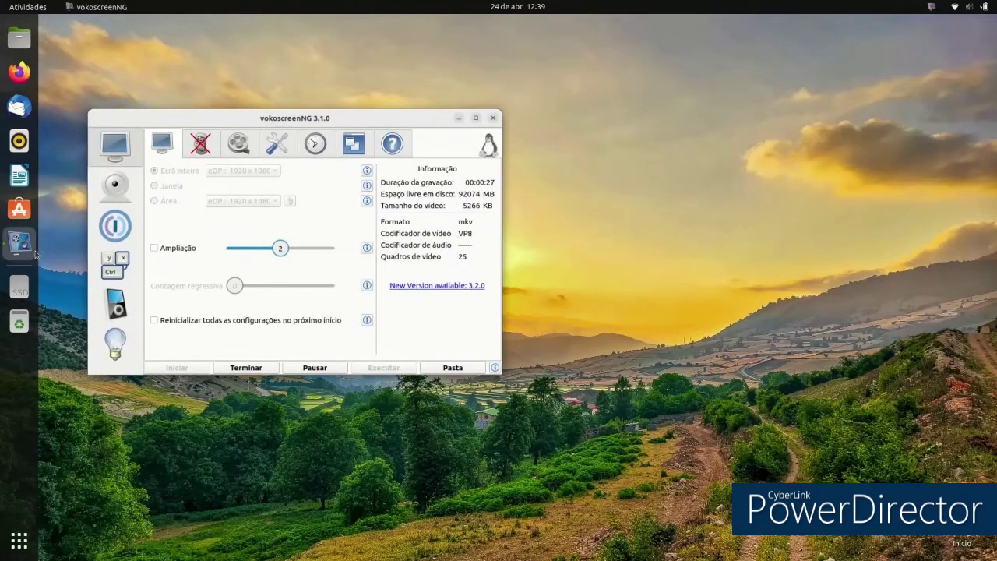
left_click(252, 372)
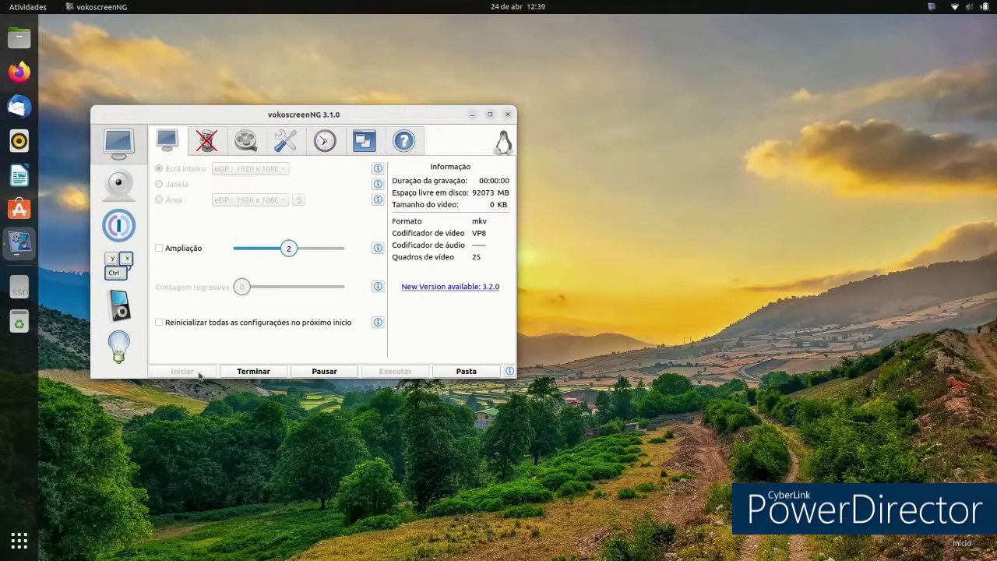
left_click(471, 115)
- Try several wallpapers in the system settings, set the light purple jellyfish image as desktop background, and open the Aparência settings
right_click(437, 114)
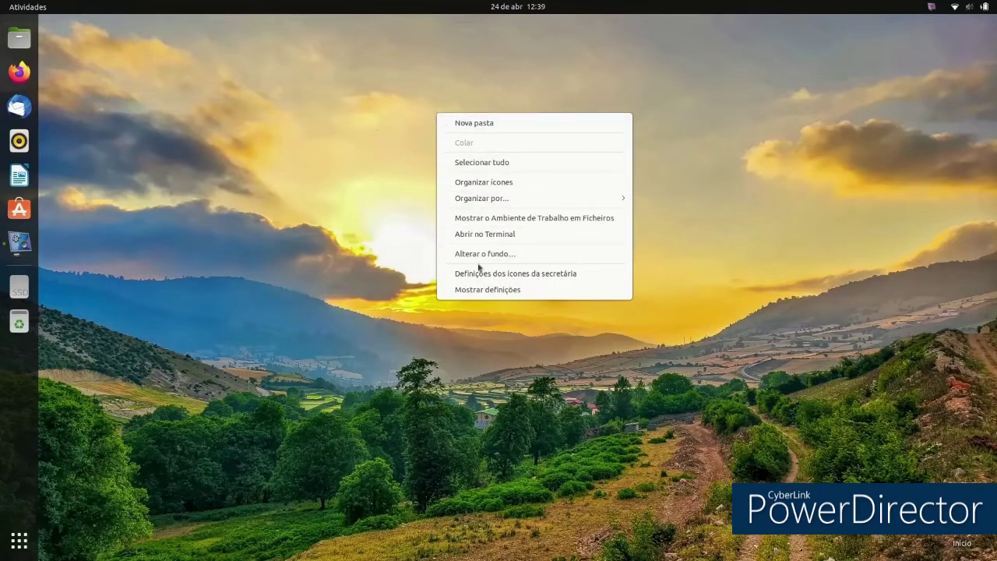
left_click(481, 290)
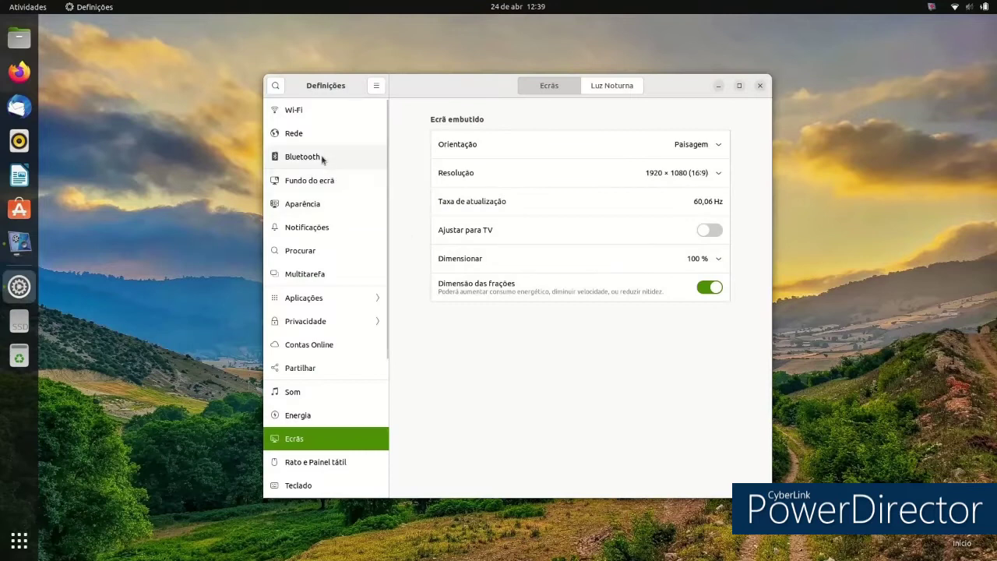
left_click(322, 184)
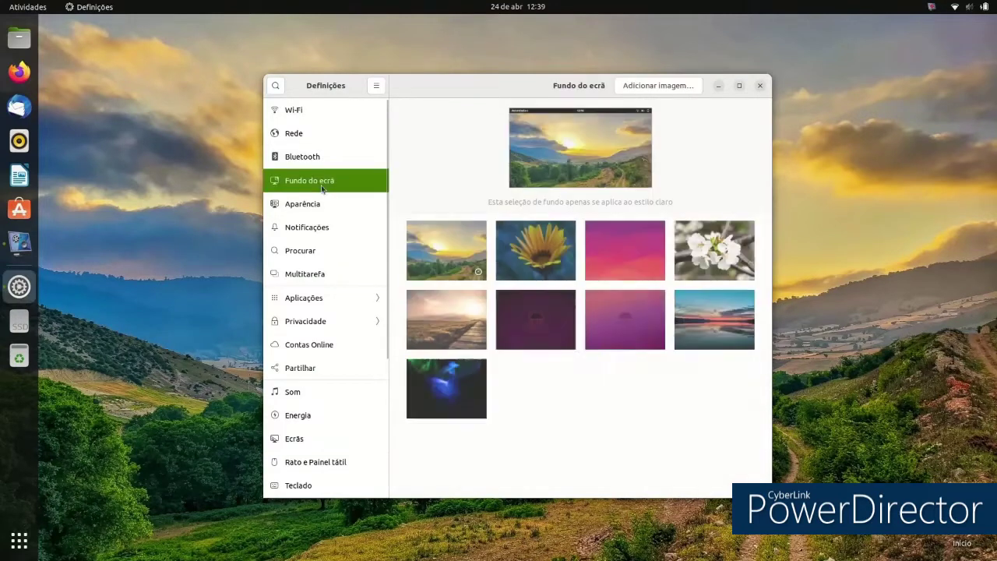
left_click(529, 247)
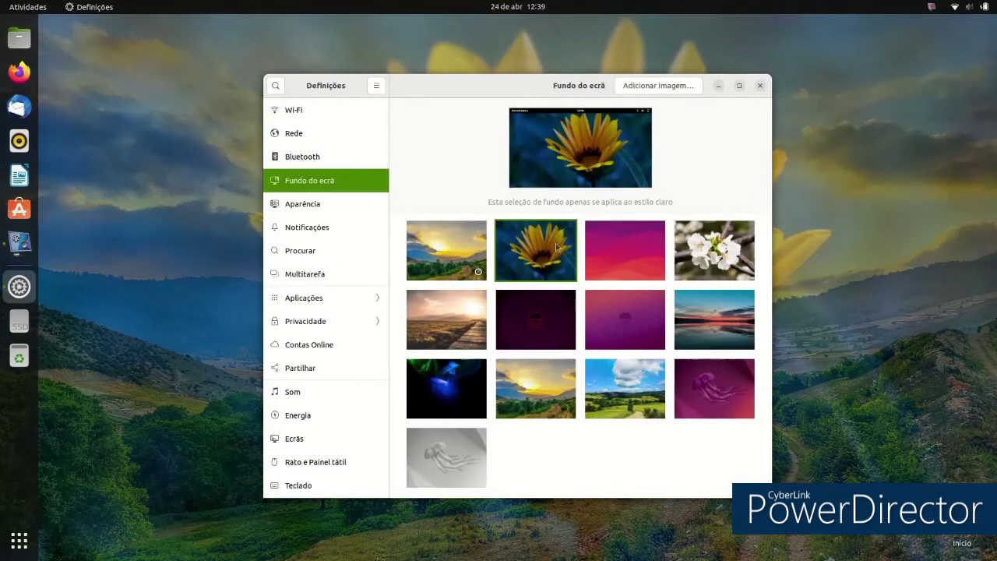
left_click(623, 250)
left_click(551, 319)
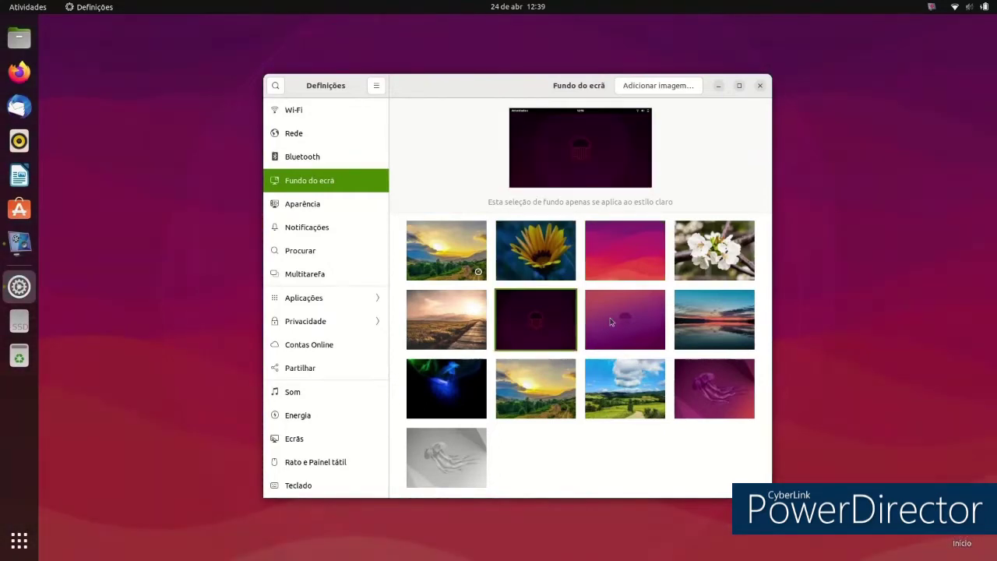
left_click(592, 326)
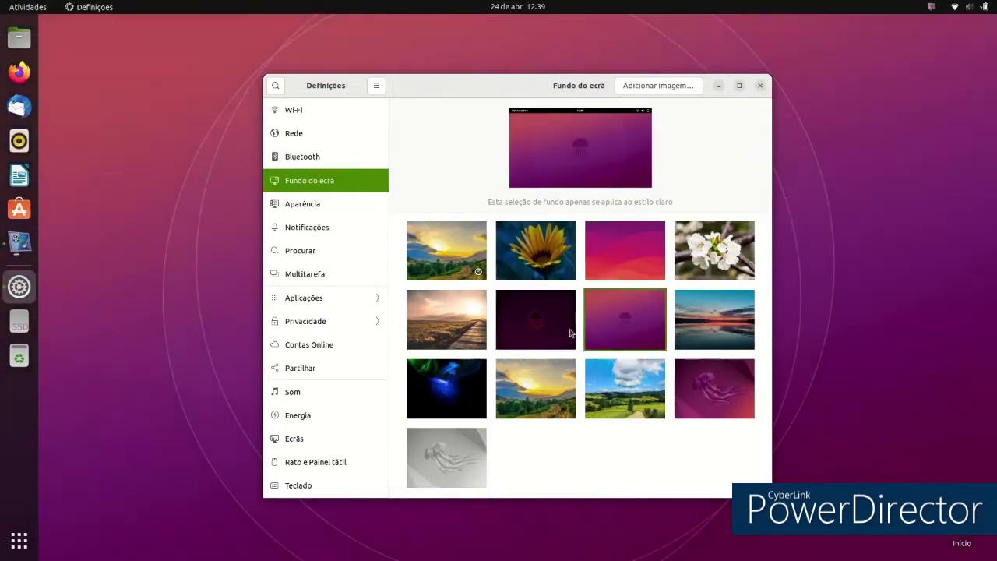
left_click(570, 333)
left_click(610, 316)
left_click(304, 203)
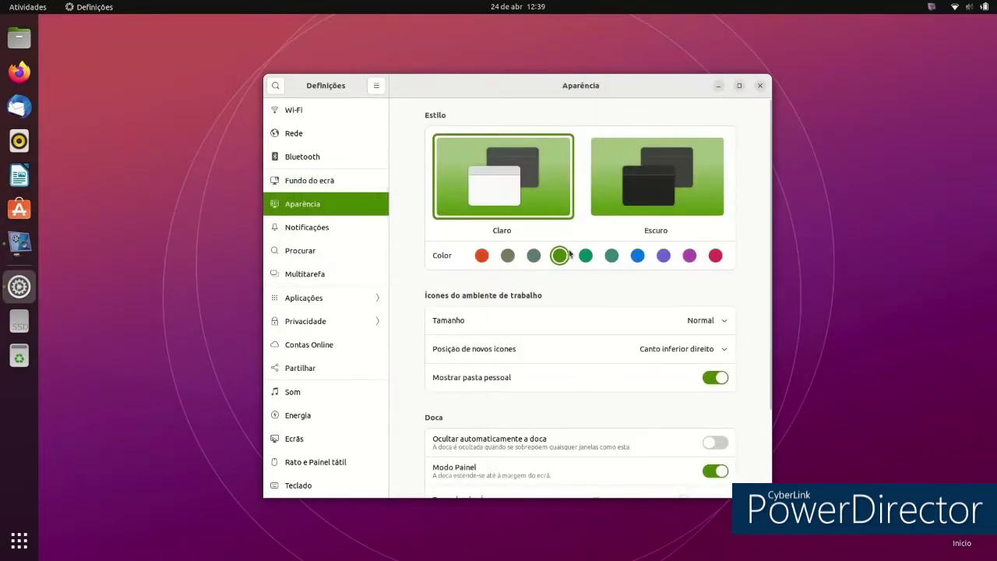
- Check the running recording in vokoscreenNG and bring the Settings window back
left_click(719, 89)
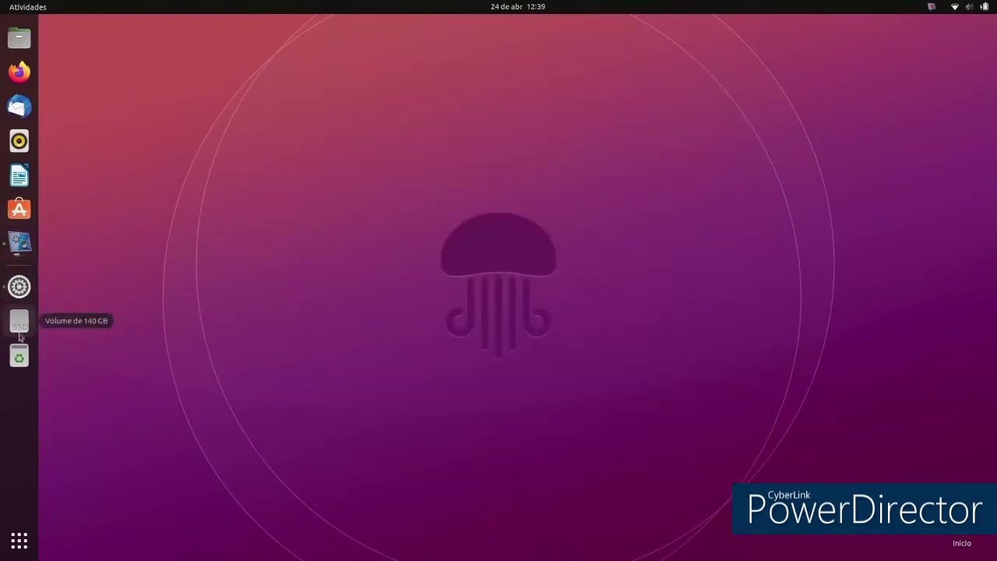
left_click(19, 242)
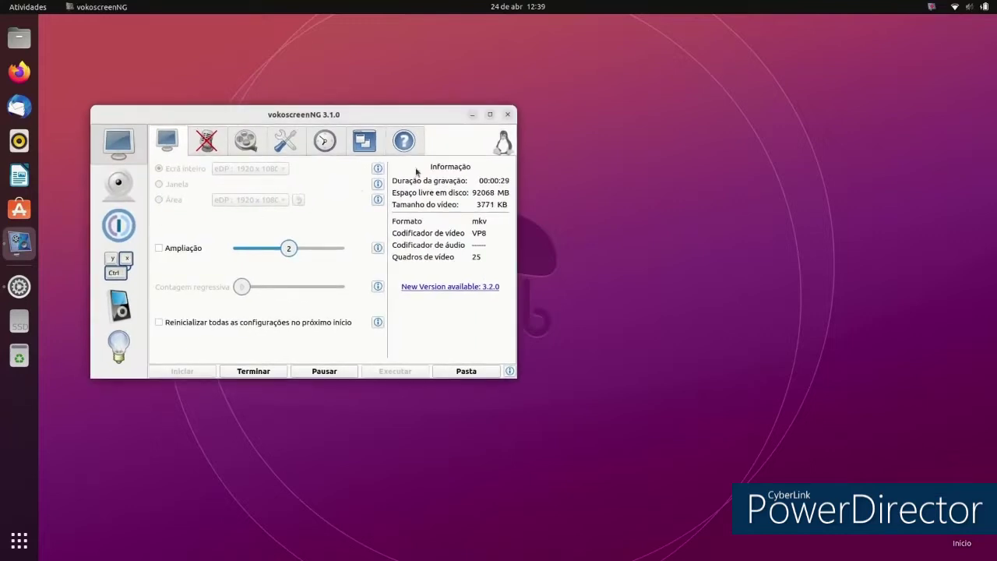
left_click(470, 115)
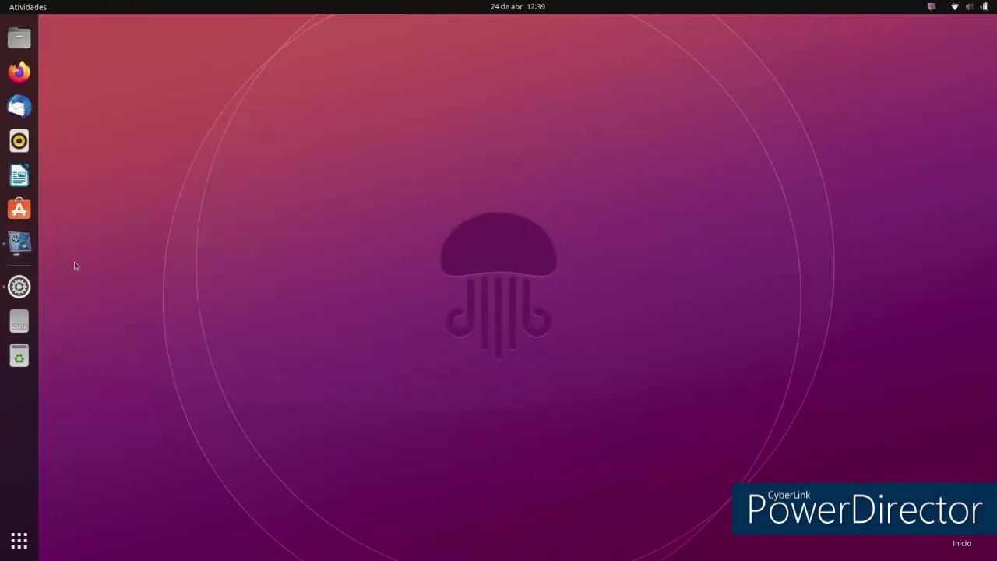
left_click(19, 287)
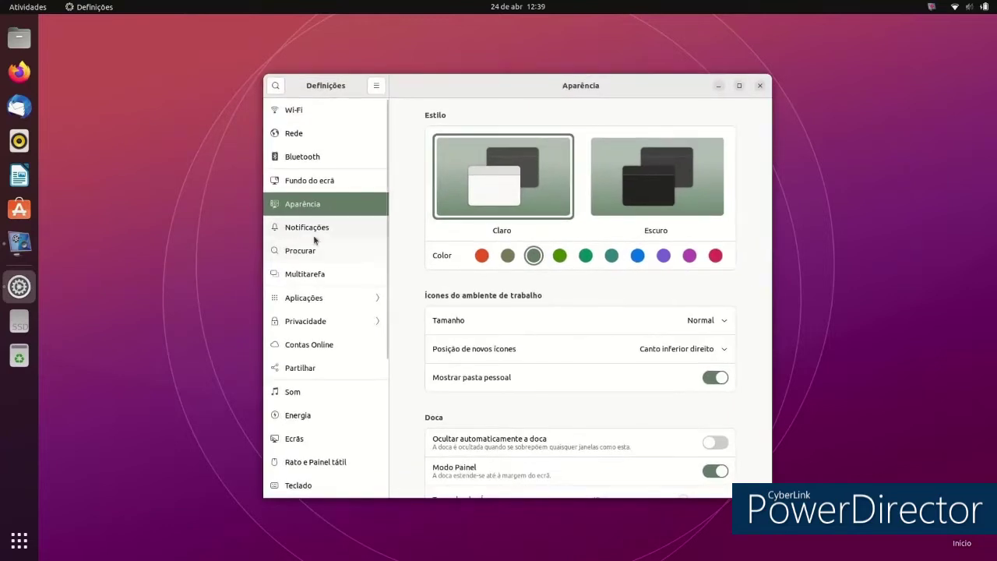
- Preview different accent colours with the home folder open beside Settings, set the accent to leaf green, and close the folder window
left_click(561, 256)
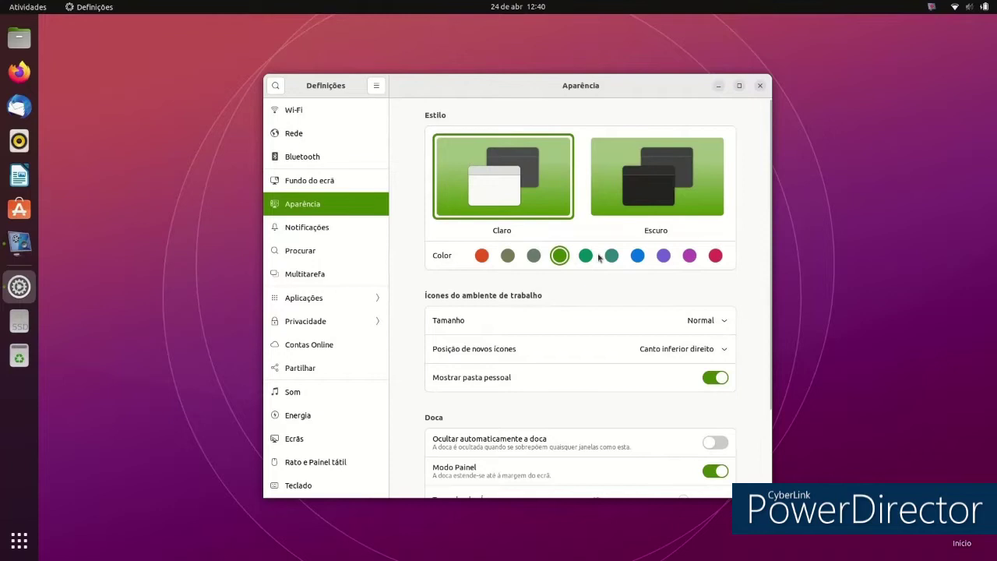
left_click(19, 37)
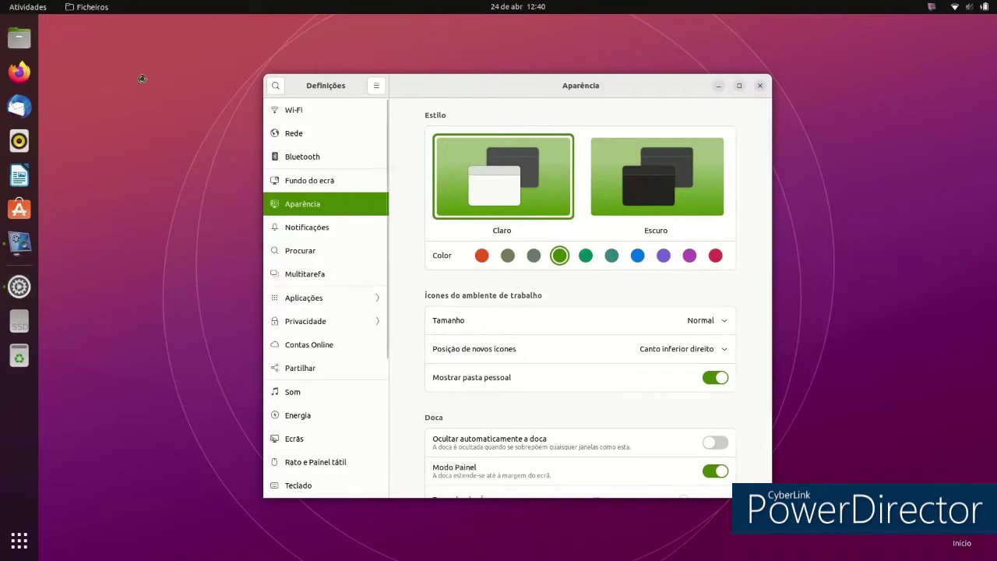
left_click_drag(629, 85, 724, 91)
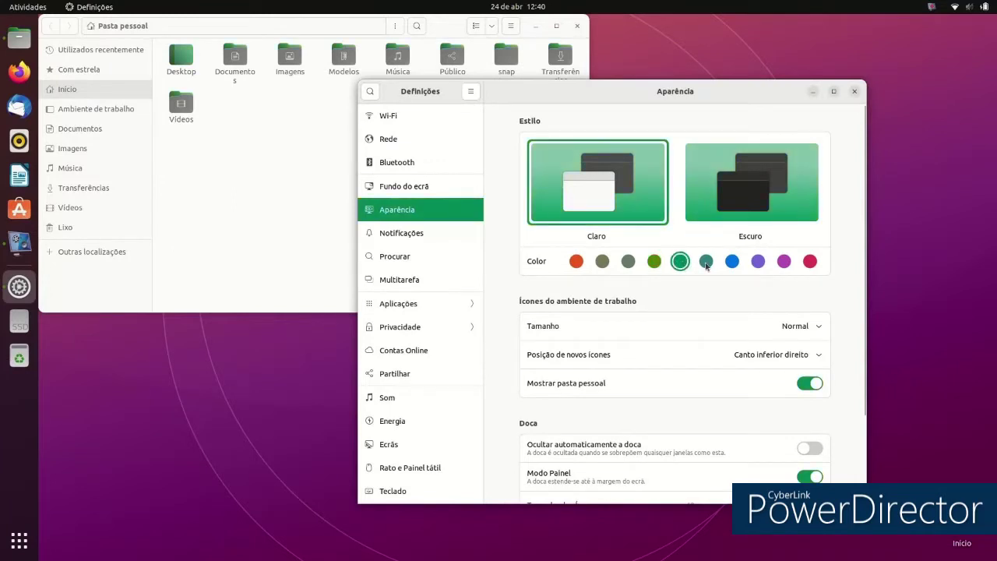
left_click(758, 262)
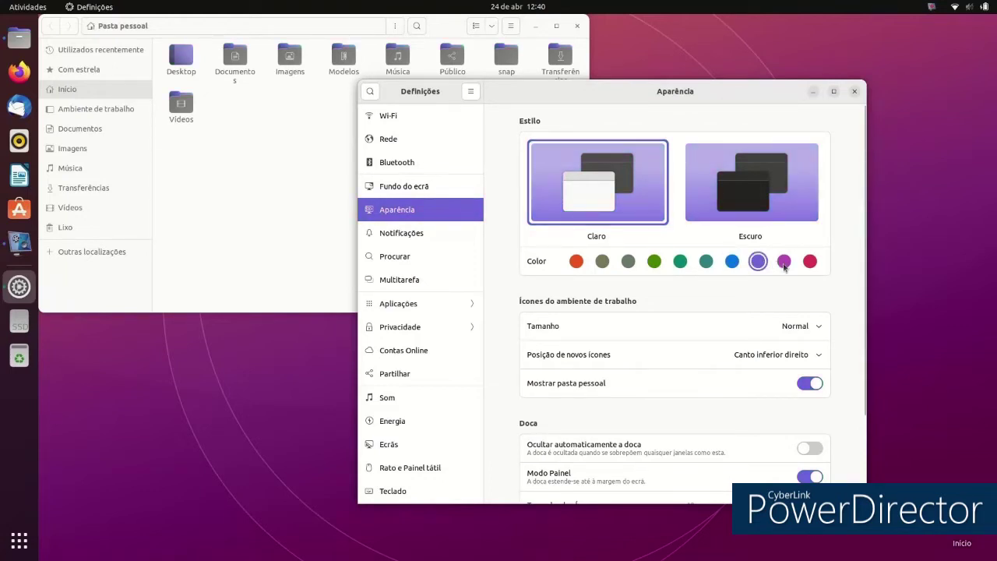
left_click(784, 263)
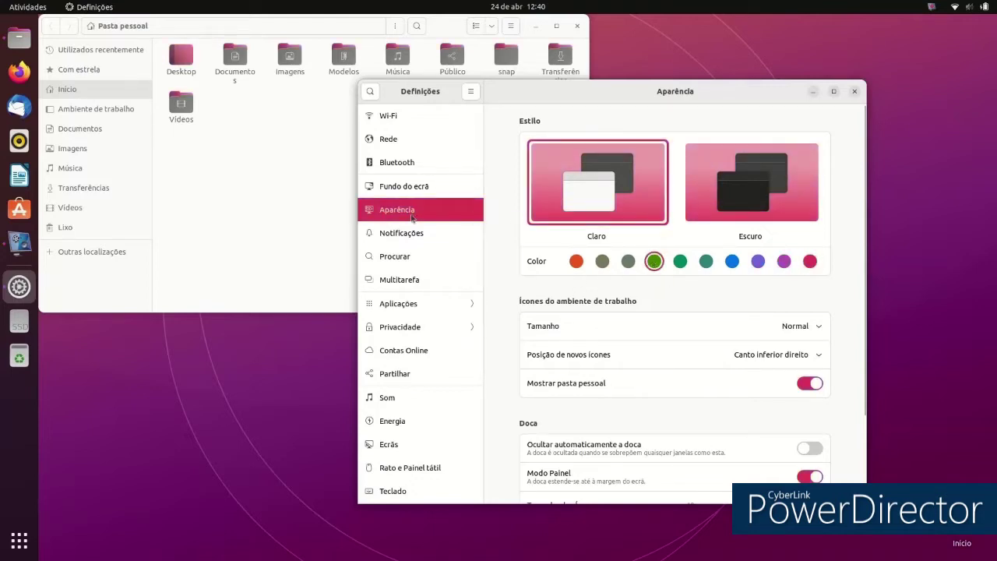
left_click(283, 216)
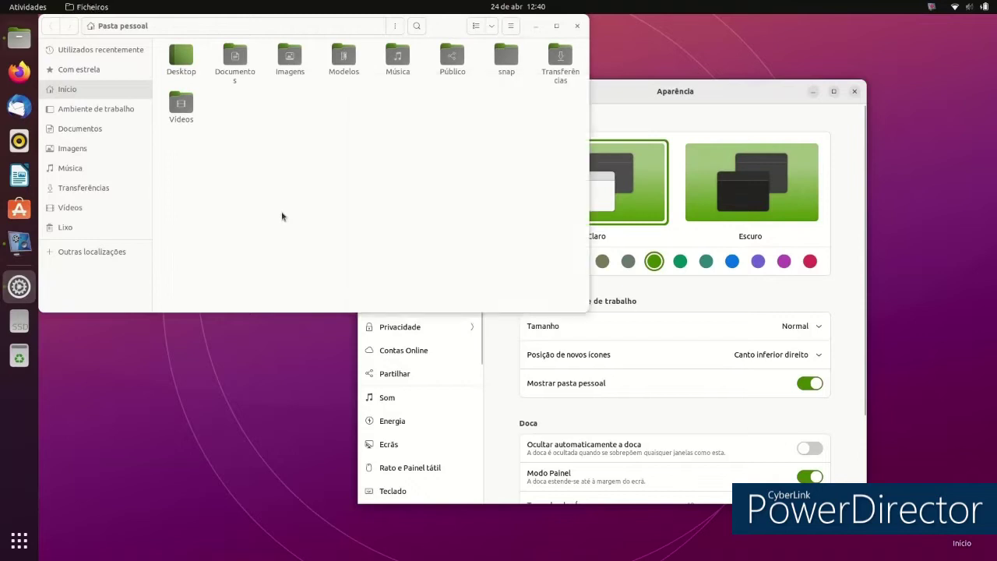
left_click(576, 27)
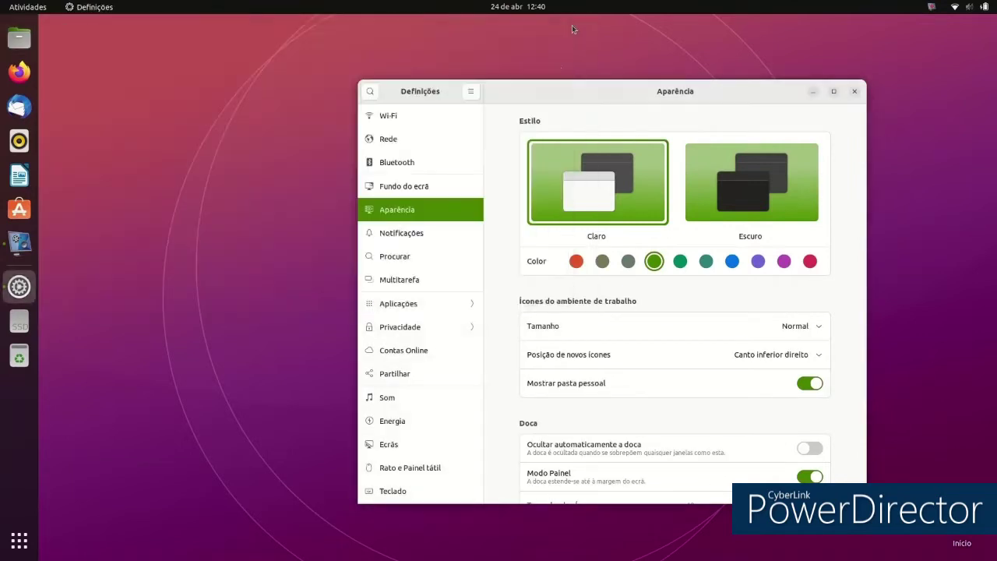
- Review the Multitarefa settings and the Ajuda and Aplicações de Arranque entries under Aplicações, and close Settings
left_click(432, 231)
left_click(395, 277)
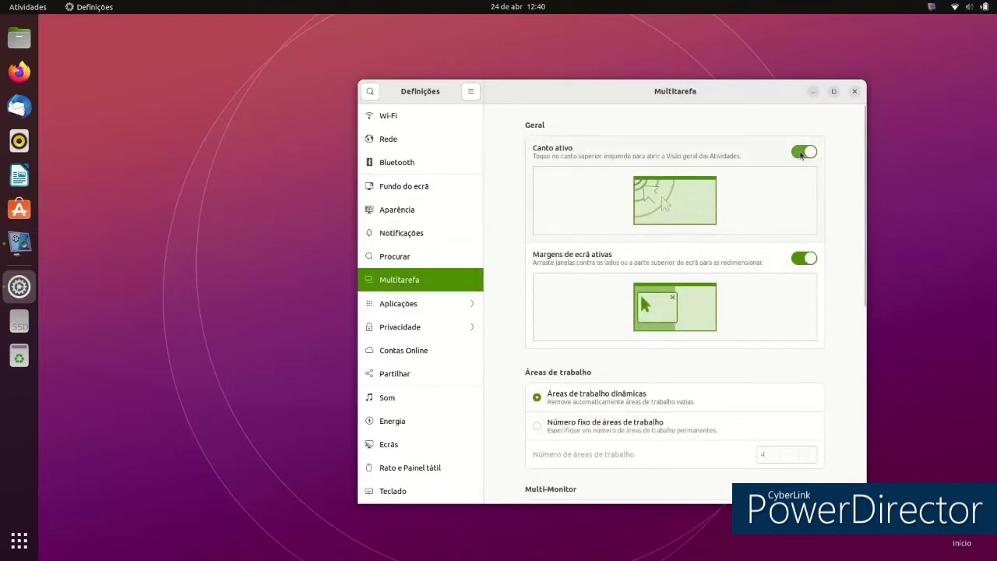
left_click_drag(604, 90, 459, 47)
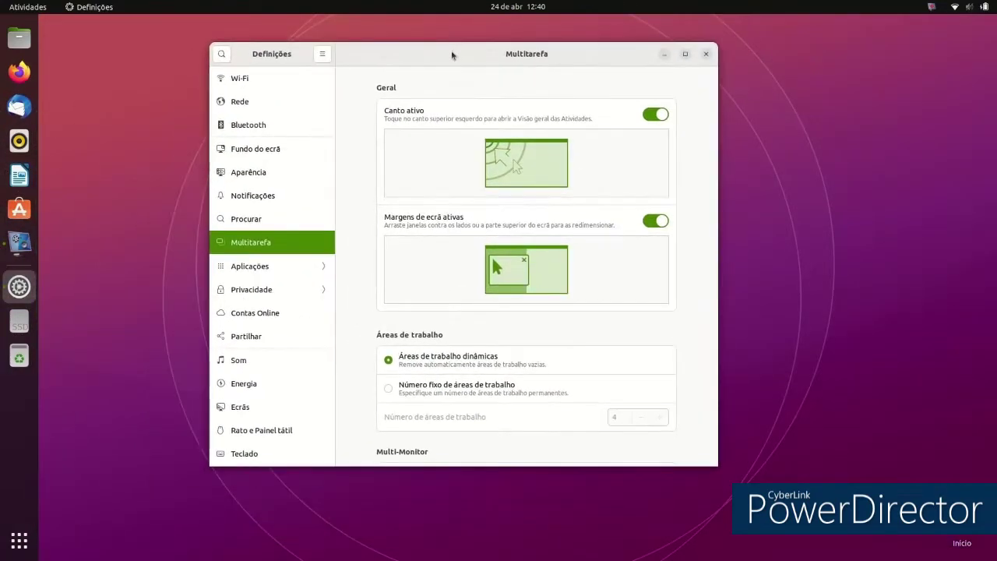
left_click(280, 274)
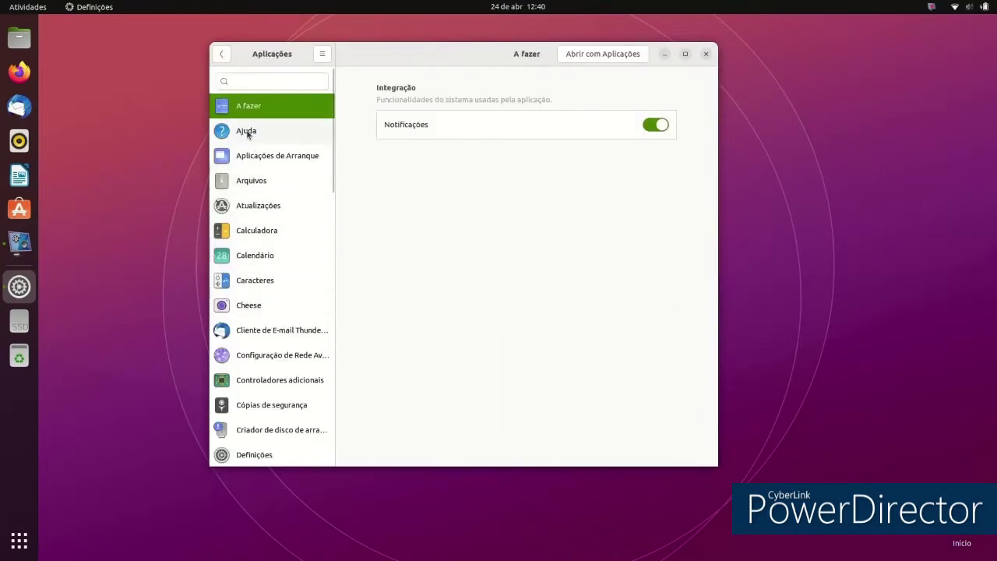
left_click(252, 131)
left_click(264, 157)
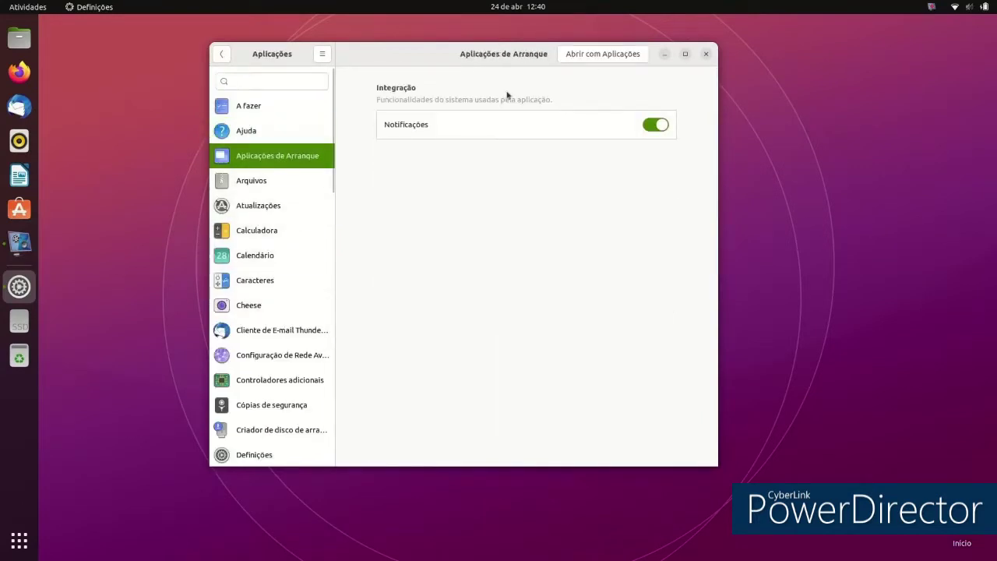
left_click(707, 54)
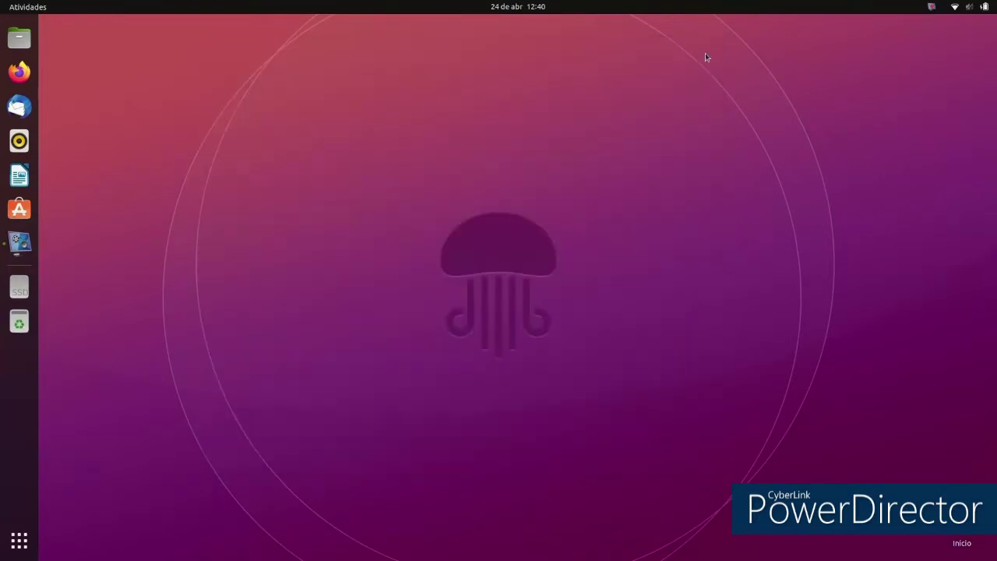
- Open Ubuntu Software and review the installed applications and the packages to update
left_click(35, 211)
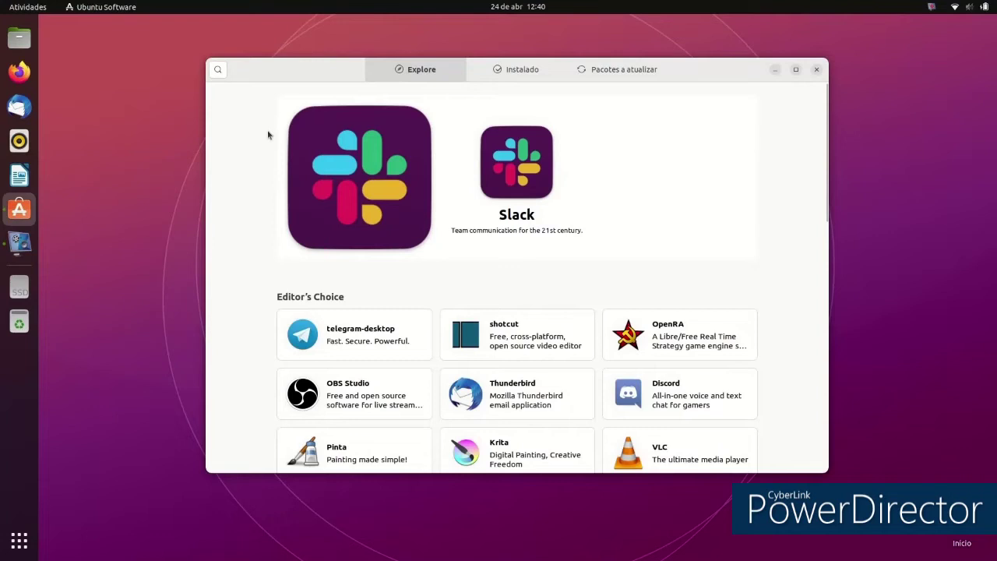
left_click(515, 72)
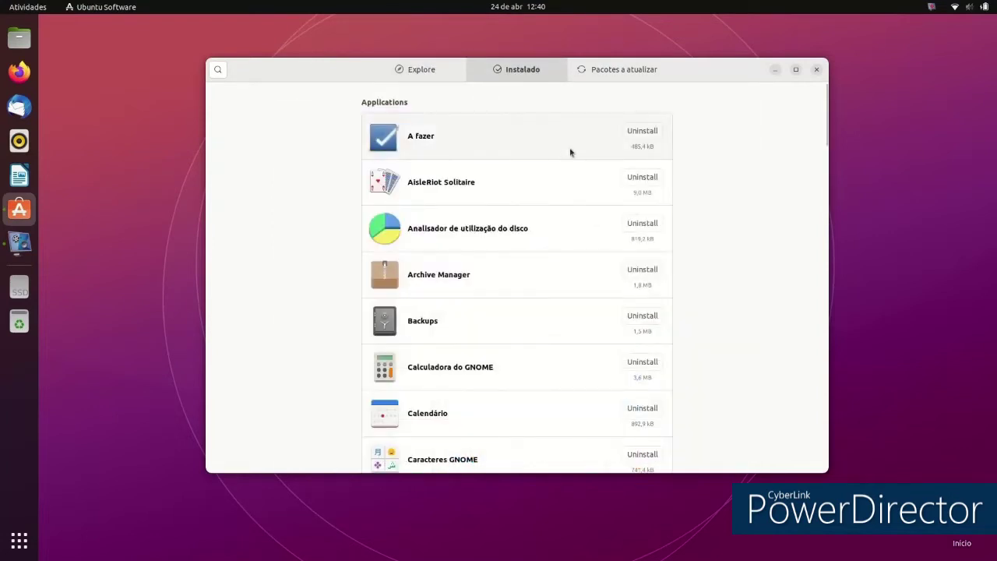
scroll(570, 152, "down", 5)
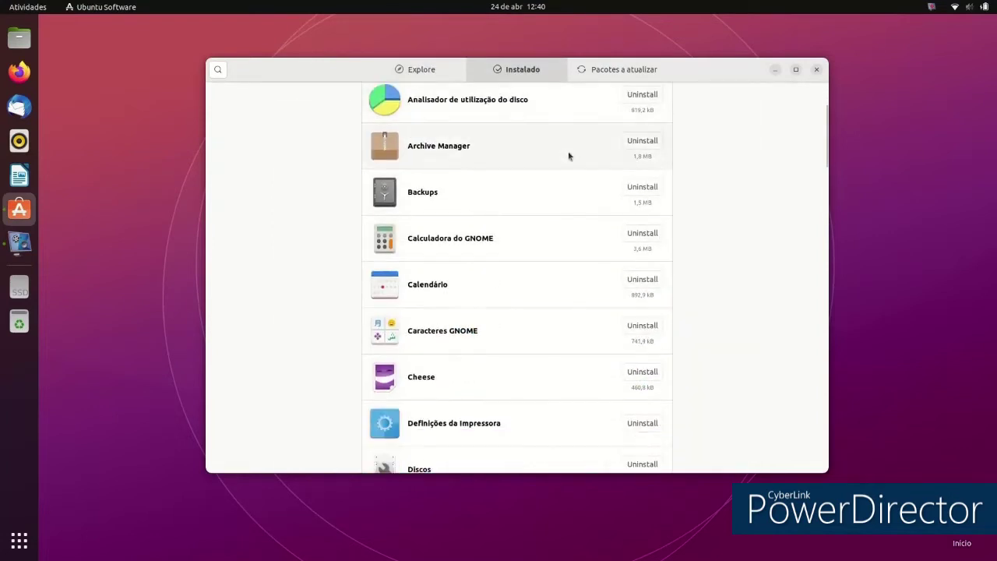
scroll(569, 155, "up", 3)
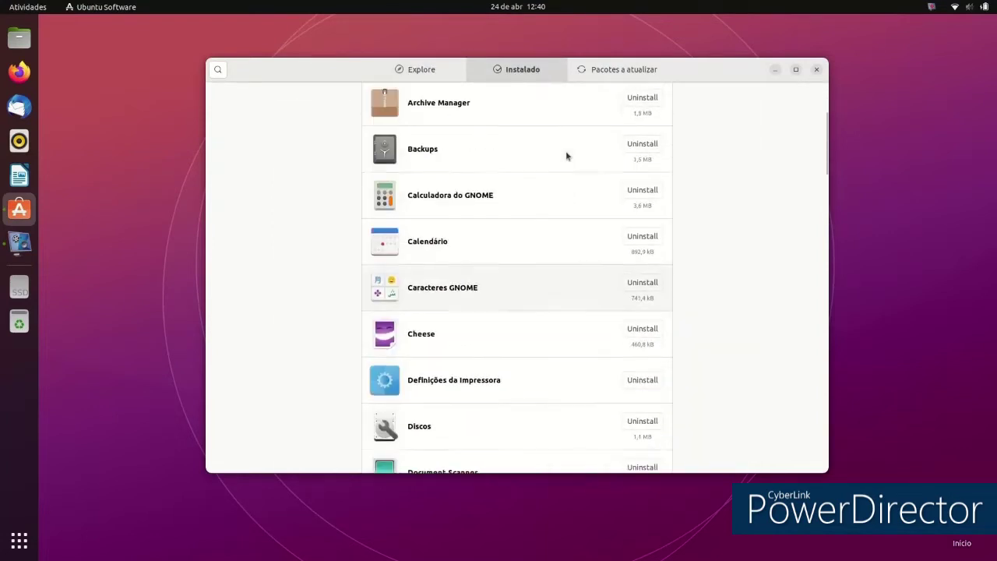
left_click(604, 75)
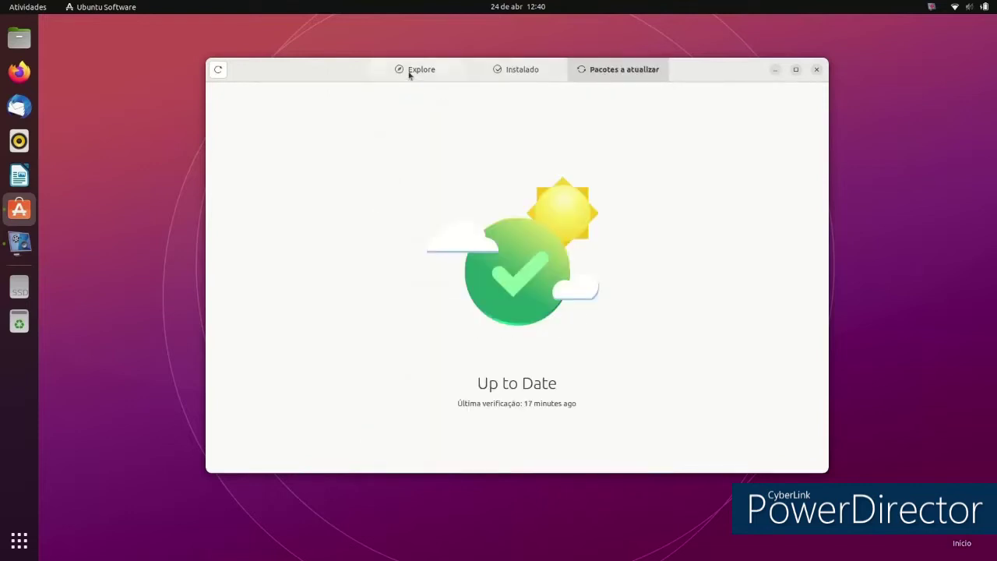
- Browse the Explore page's Editor's Choice, Categories and New & Updated sections, view the Centro de Informações details, and close Ubuntu Software
left_click(411, 71)
scroll(270, 167, "down", 3)
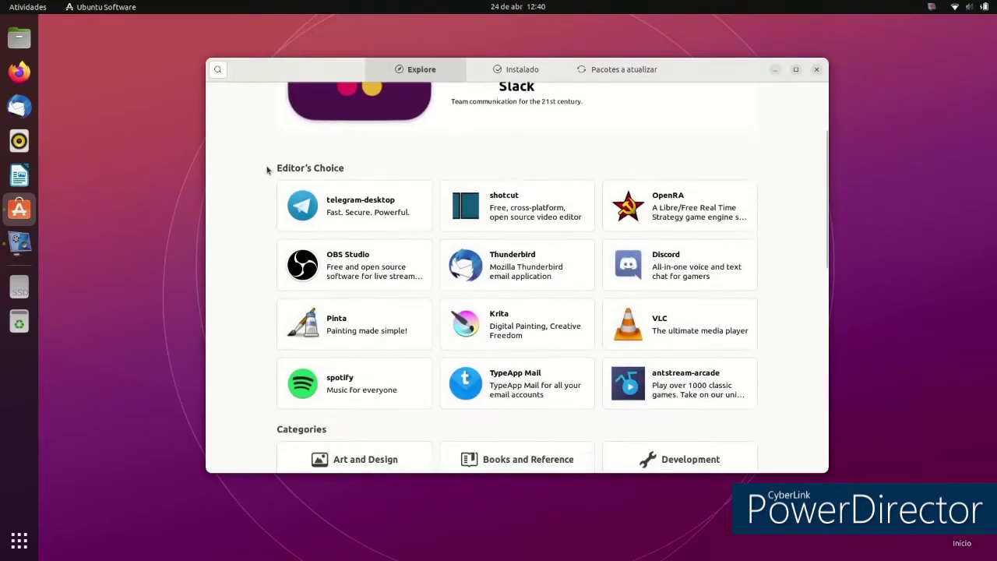
scroll(266, 170, "down", 5)
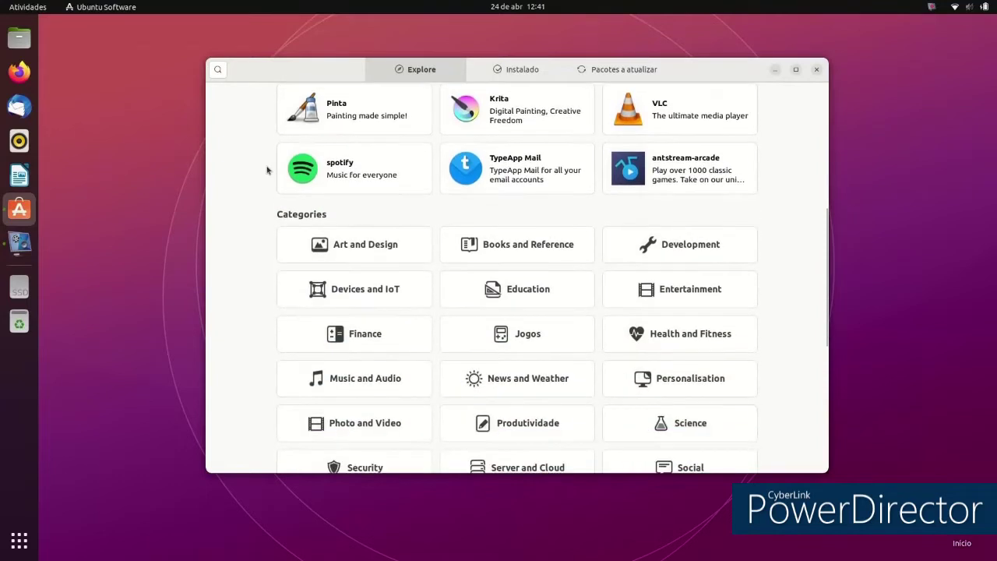
scroll(266, 170, "down", 3)
scroll(266, 170, "down", 5)
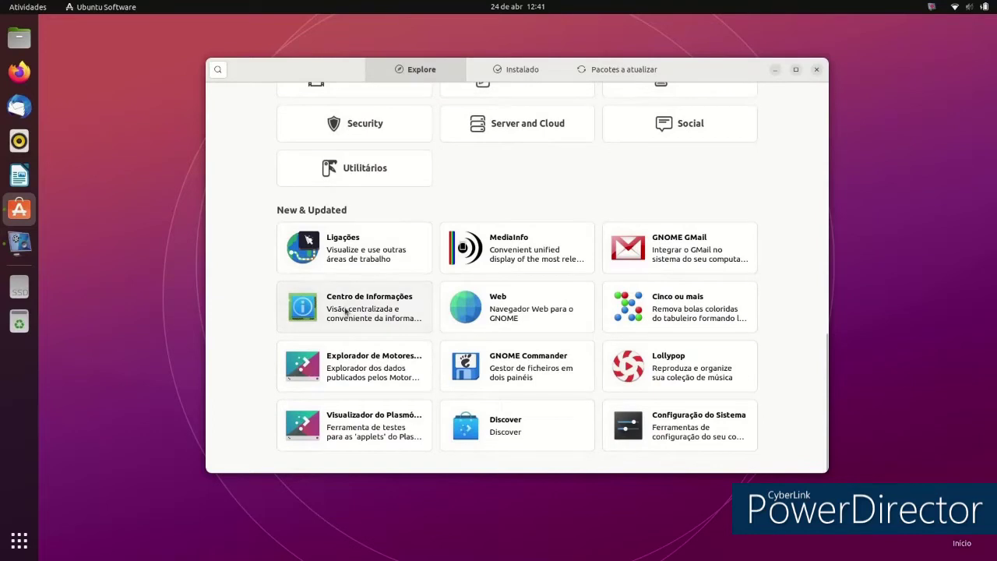
left_click(346, 310)
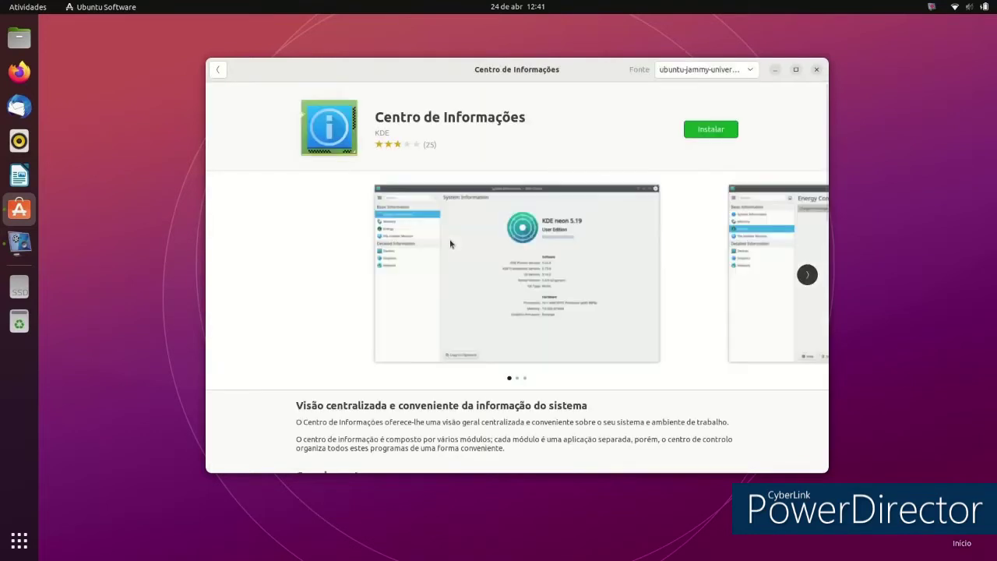
left_click(215, 71)
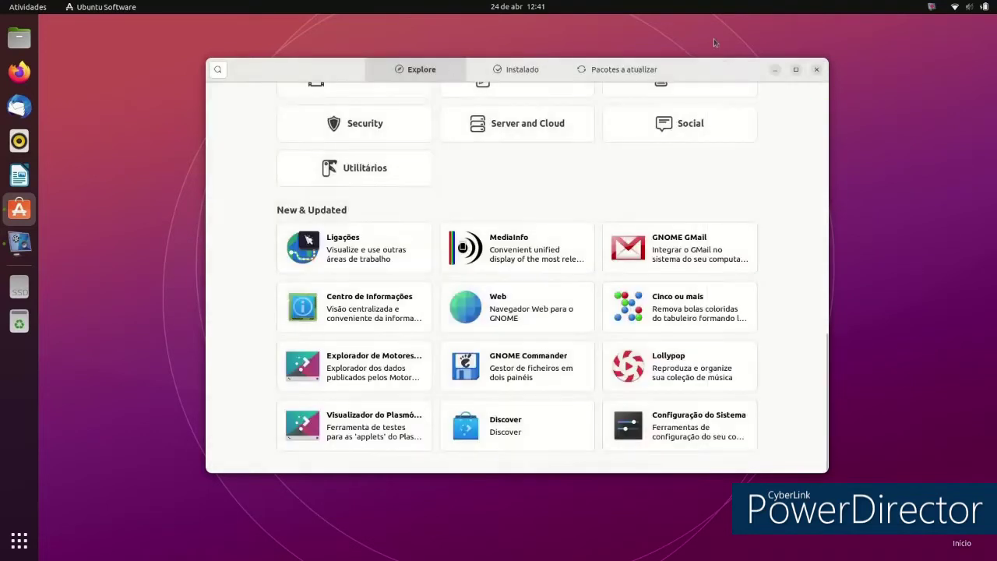
left_click(817, 70)
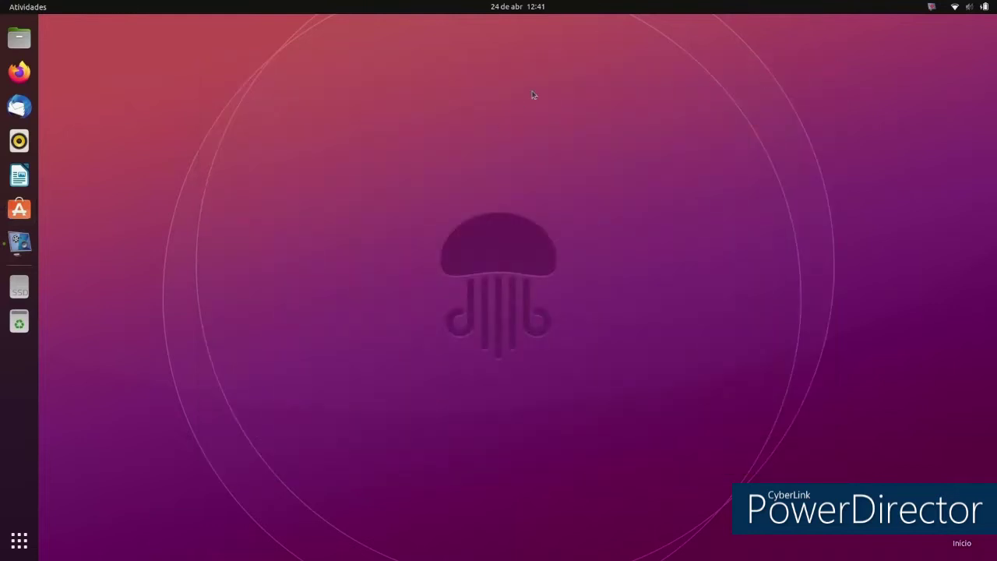
- Show the system status menu and the vokoscreenNG recorder's options, and return to the empty desktop
left_click(982, 6)
left_click(968, 6)
left_click(967, 6)
left_click(931, 7)
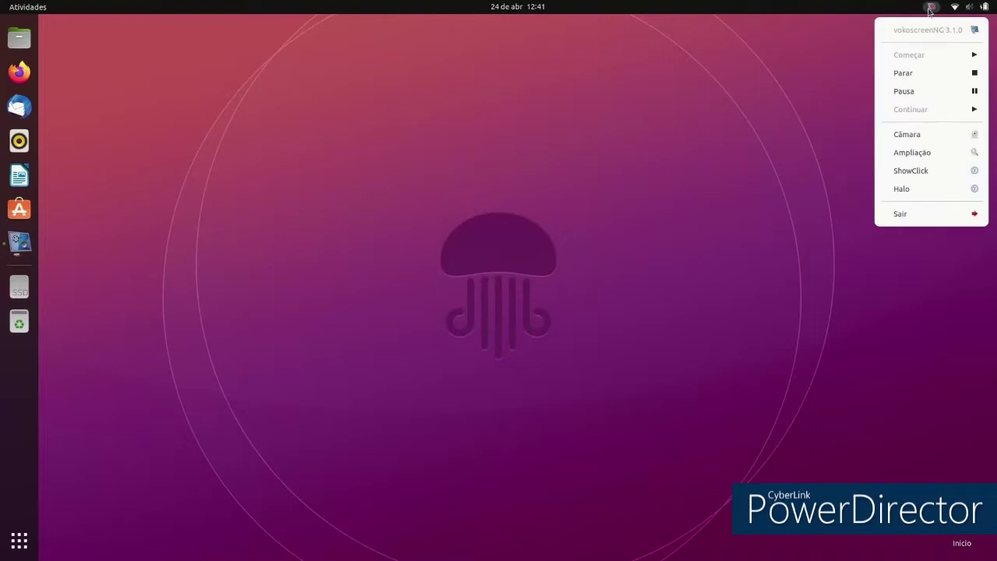
left_click(527, 147)
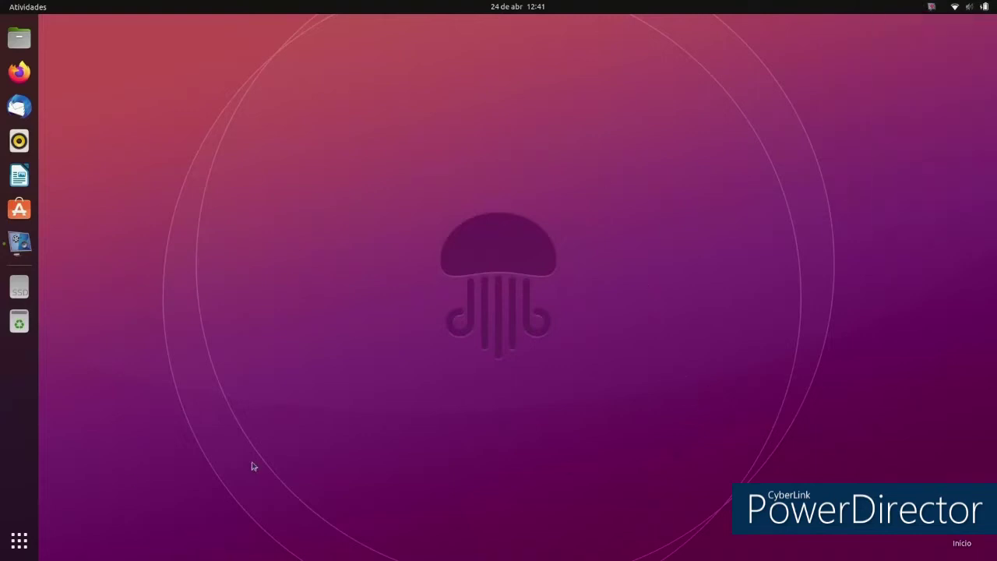
- Look through both pages of installed programs in the application grid
left_click(19, 540)
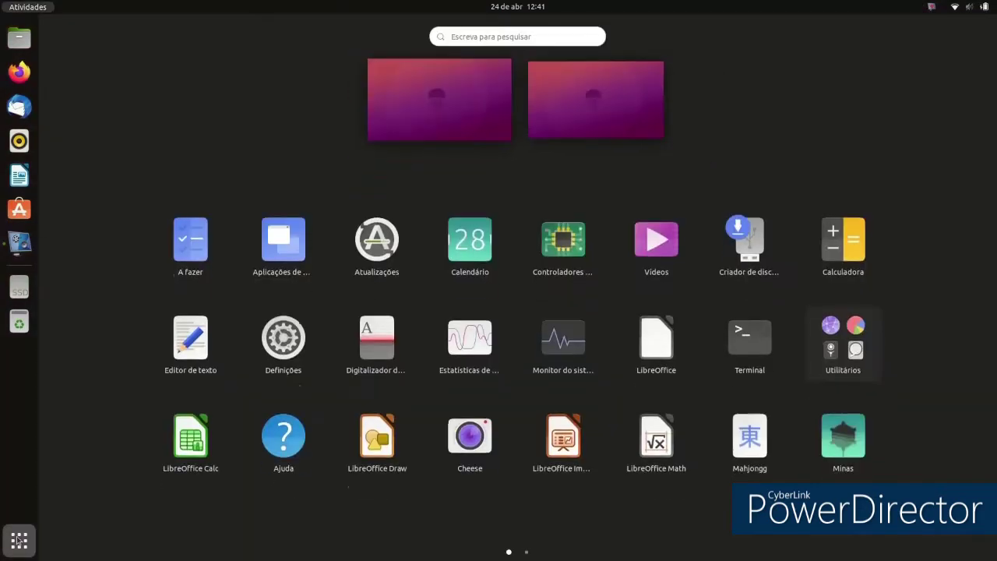
scroll(319, 288, "down", 1)
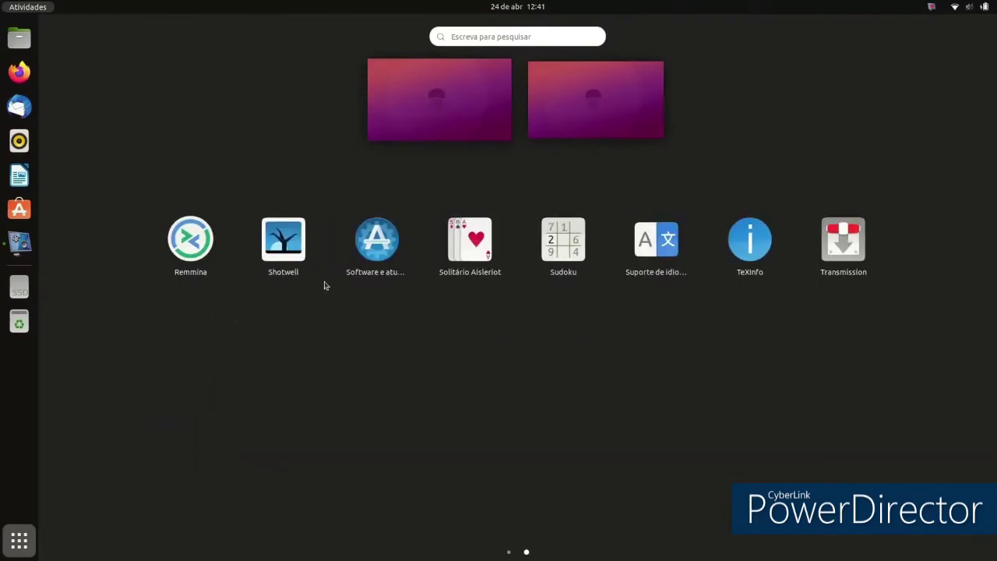
scroll(325, 286, "up", 1)
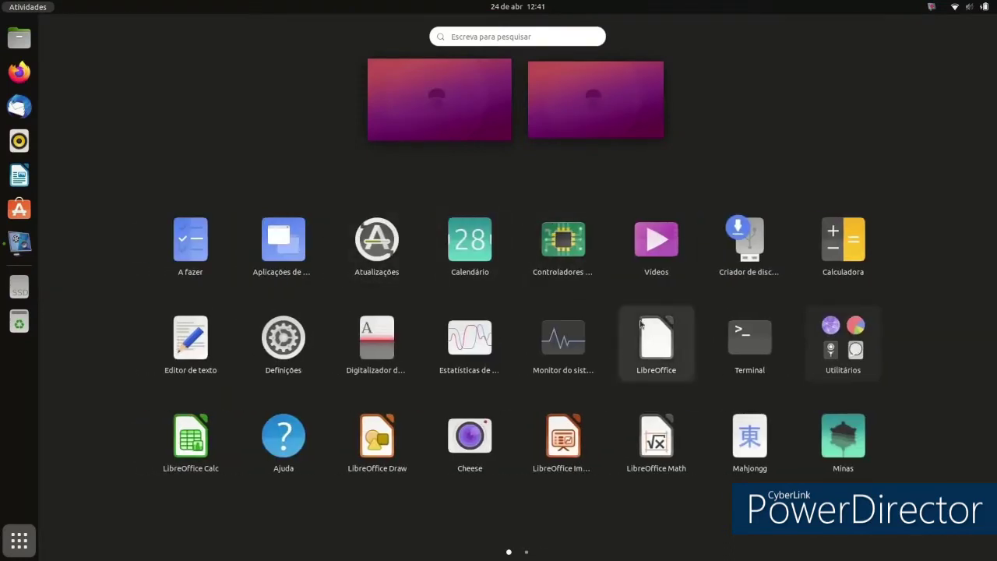
- Open Calculadora, enter the subtraction 569−36 and evaluate it, and close the calculator
left_click(843, 242)
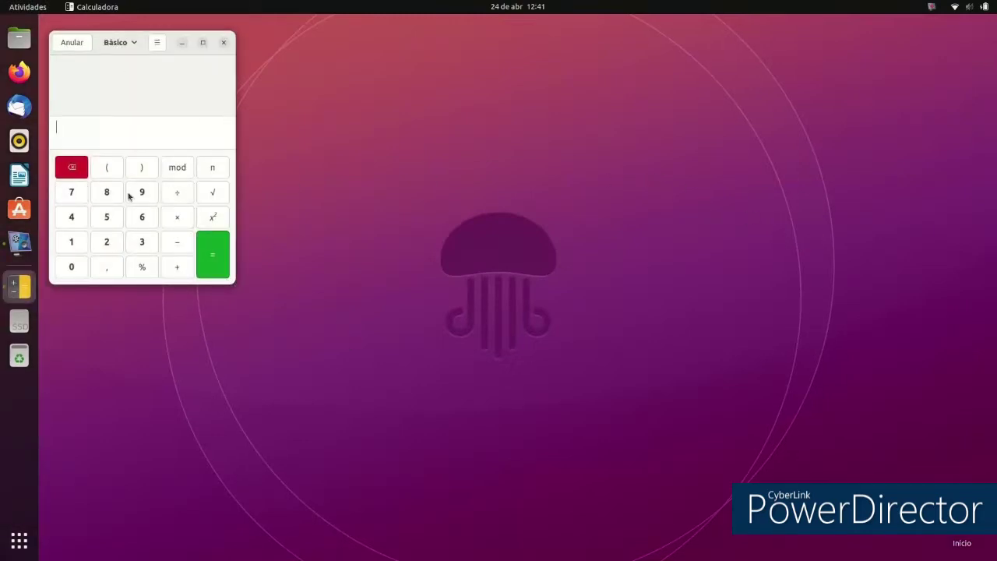
left_click(131, 217)
left_click(135, 194)
left_click(176, 242)
left_click(142, 240)
left_click(215, 257)
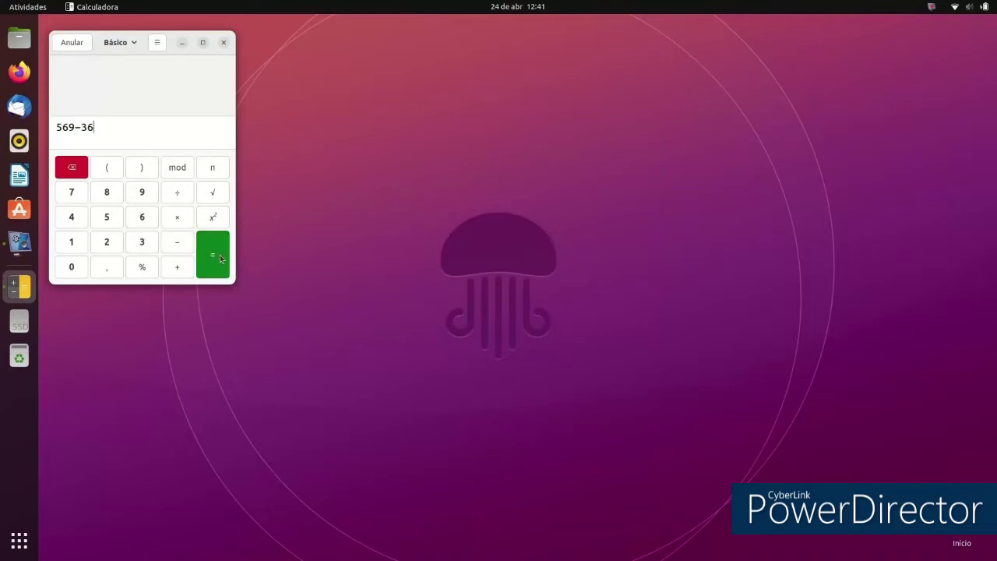
left_click(223, 44)
right_click(308, 125)
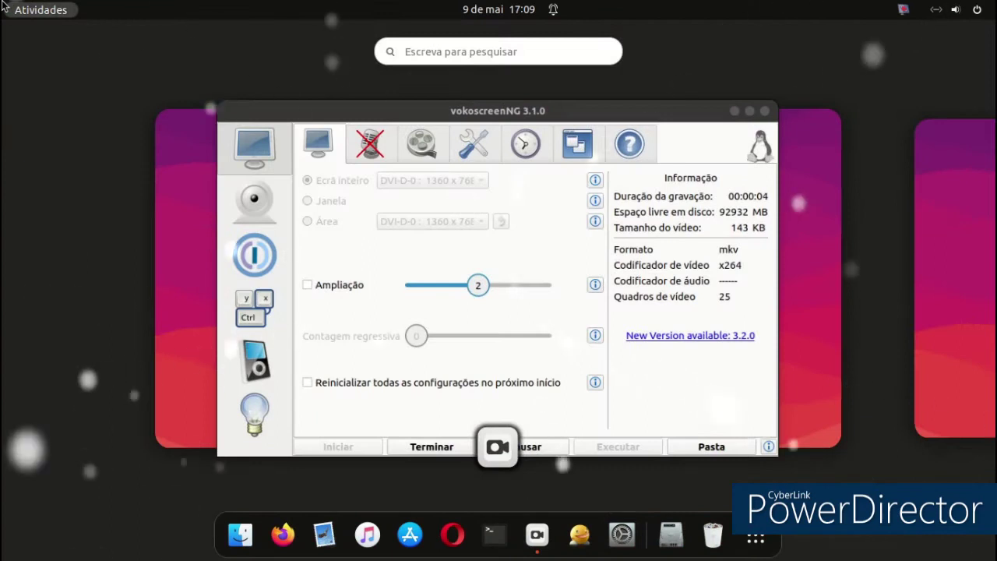
- Leave the Activities overview and briefly show the application grid and system status menu on the customised desktop
left_click(4, 4)
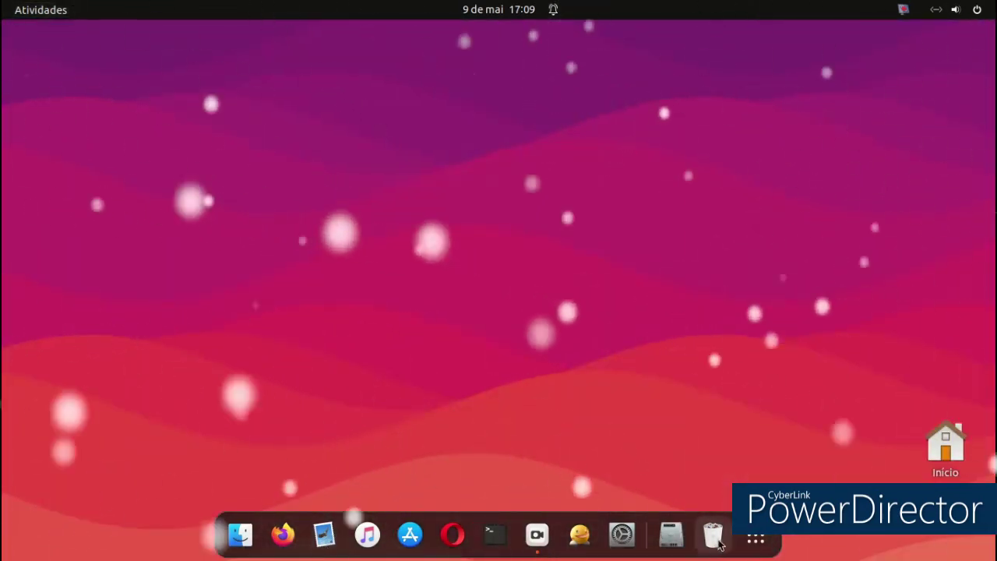
left_click(754, 539)
left_click(753, 541)
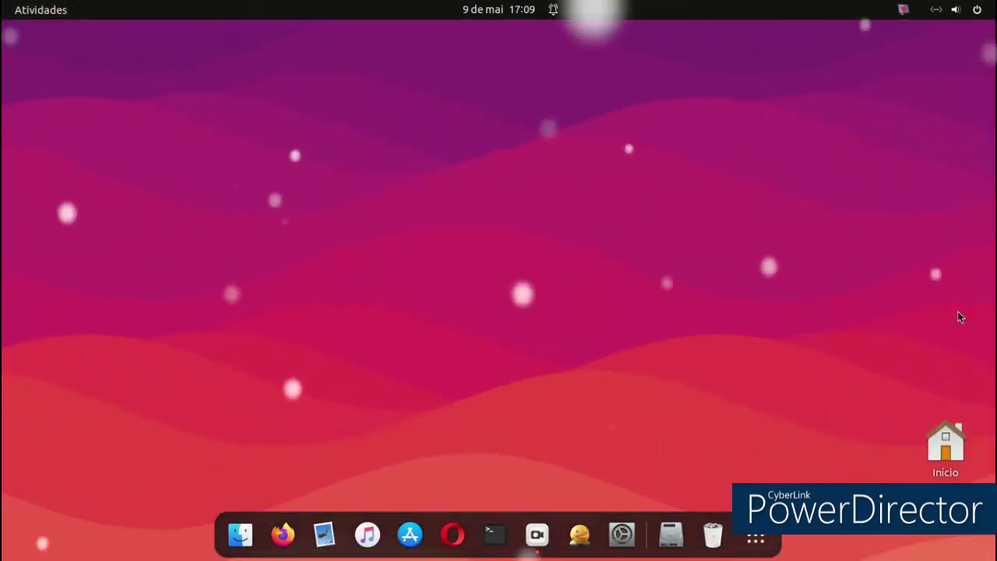
left_click(952, 9)
left_click(952, 9)
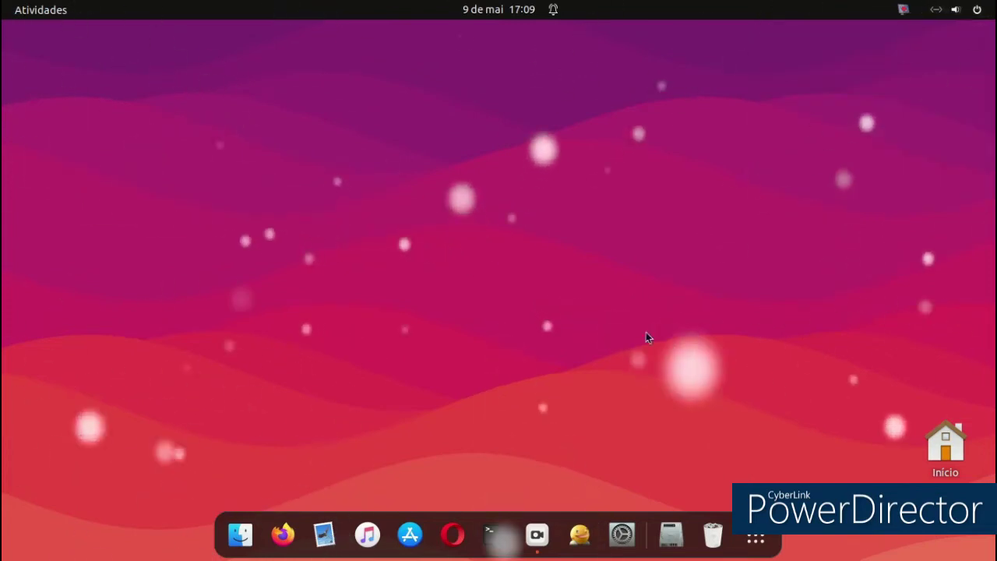
- Launch Kapman, play level 1 by steering the character through the maze, and close the game
left_click(580, 547)
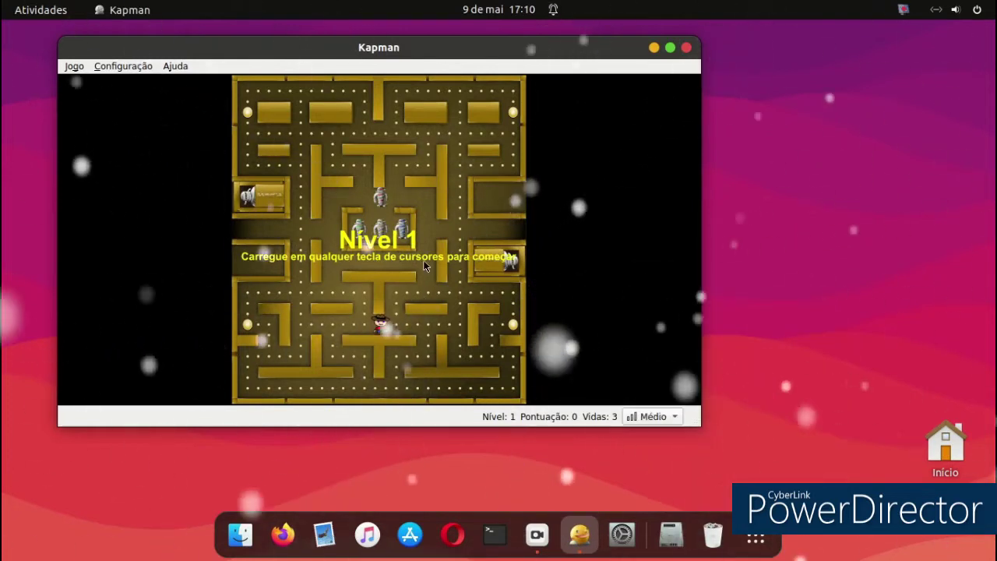
key("Right")
key("Up")
key("Down")
key("Left")
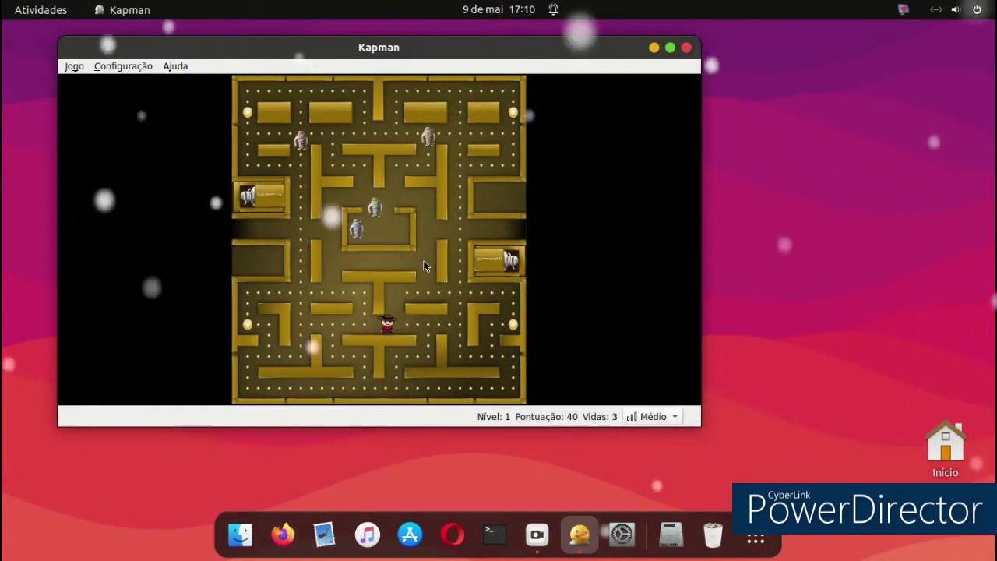
key("Up")
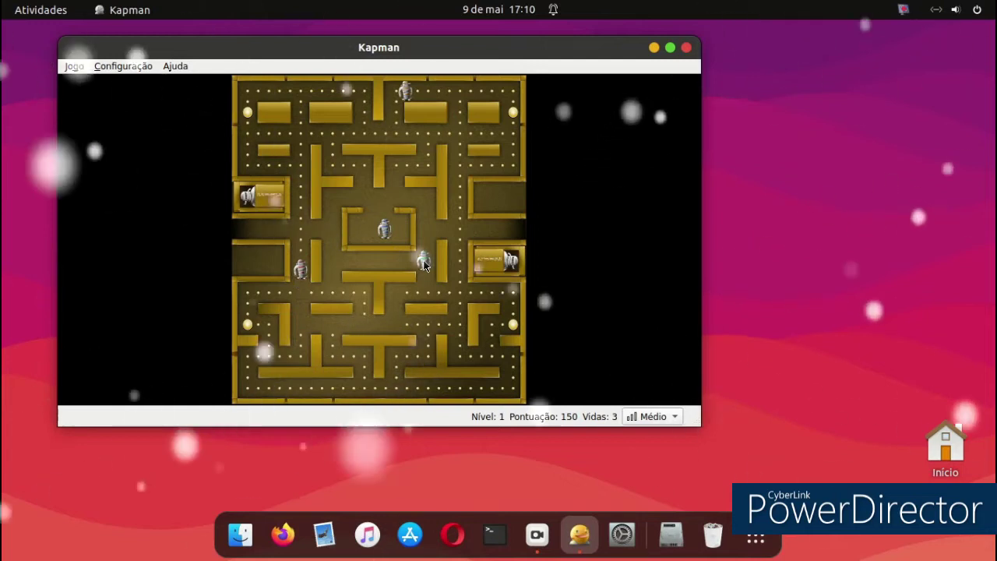
key("Right")
key("Down")
key("Right")
key("Up")
key("Right")
key("Up")
key("Left")
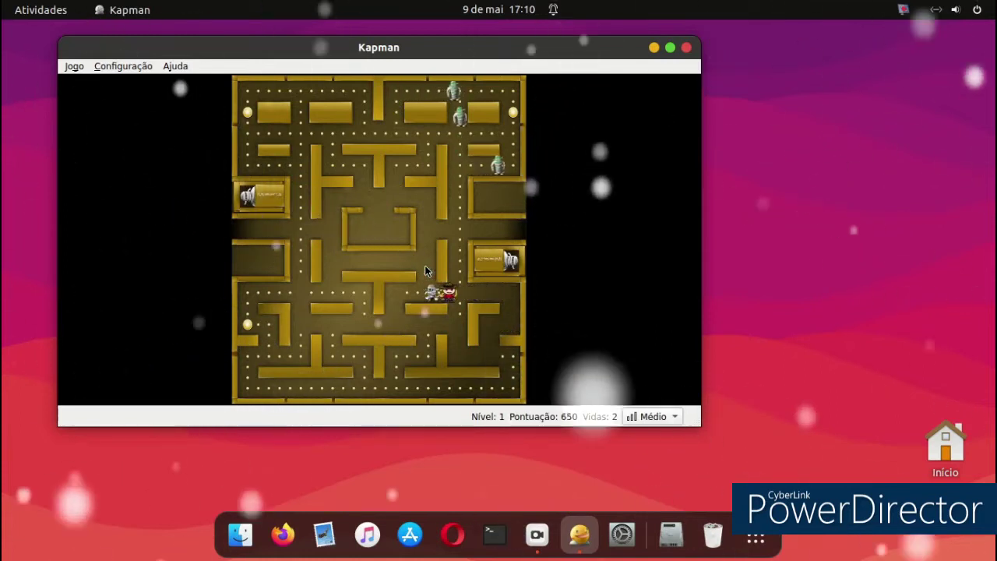
key("Up")
key("Left")
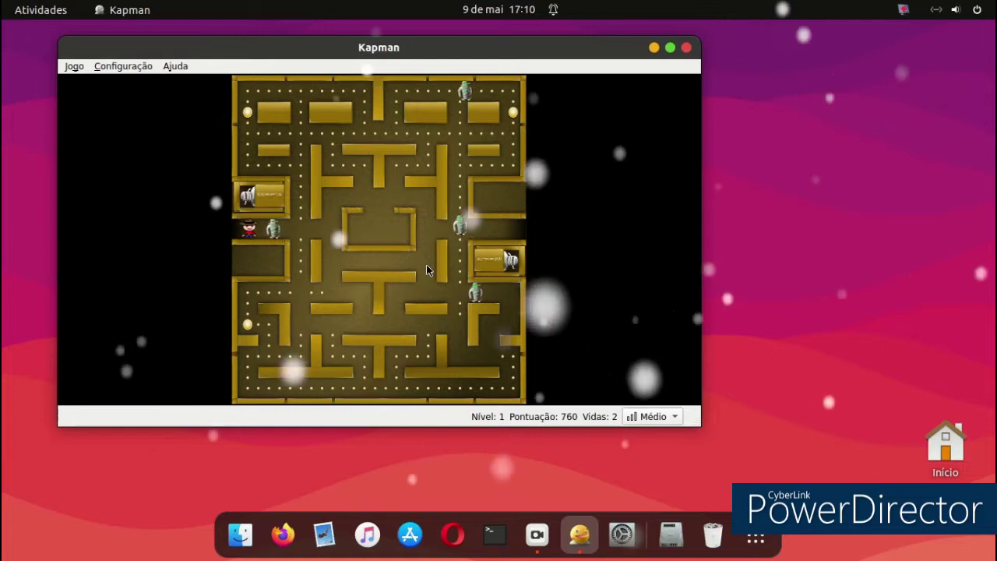
left_click(687, 47)
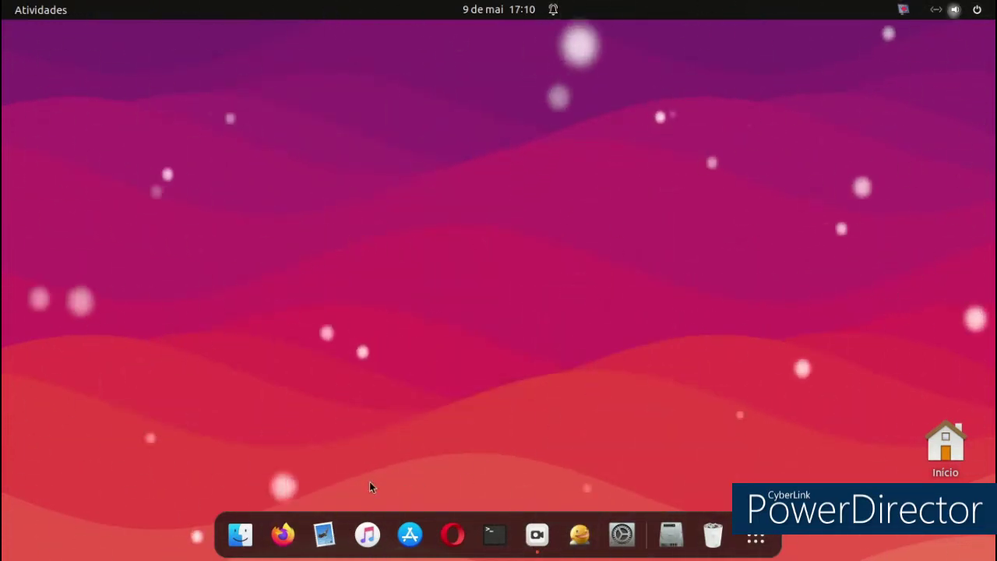
- Open a terminal, reposition its window on the desktop and make it wider
left_click(494, 535)
left_click_drag(403, 73, 344, 71)
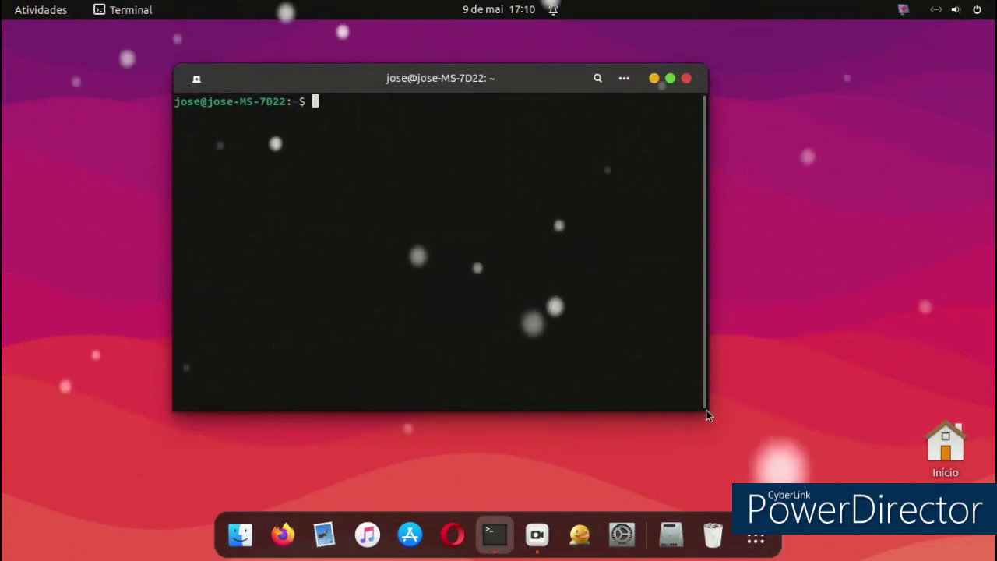
left_click(704, 410)
left_click(705, 409)
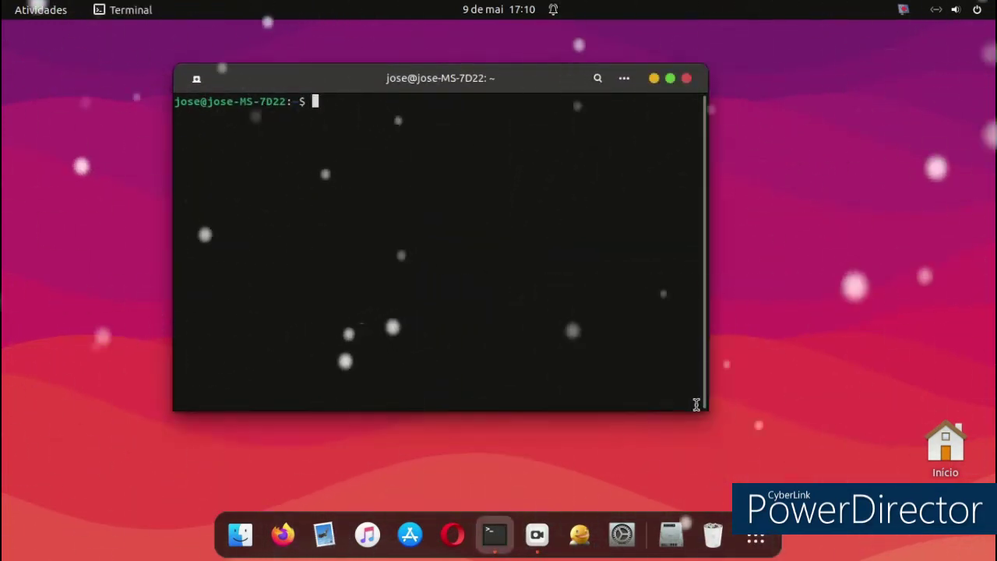
left_click_drag(707, 410, 834, 412)
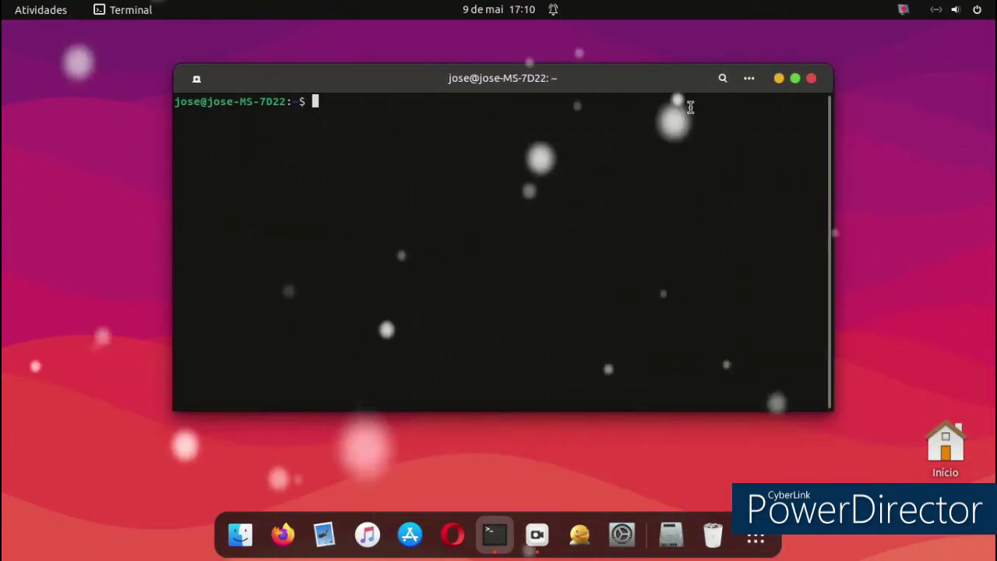
- Open a second terminal window, move it over the first one, and close both terminals
left_click(748, 82)
left_click(808, 190)
left_click(747, 155)
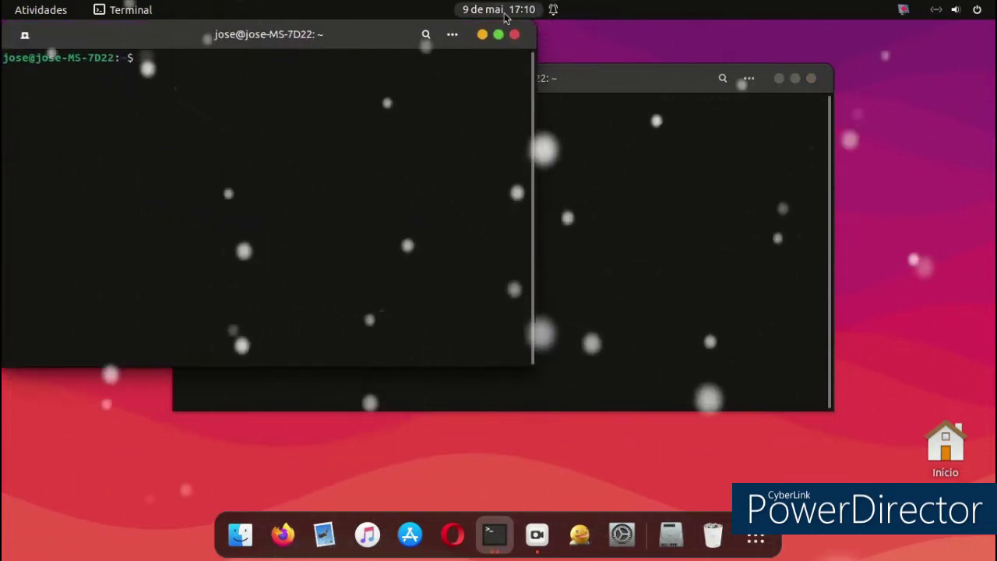
left_click_drag(369, 23, 398, 87)
left_click(543, 102)
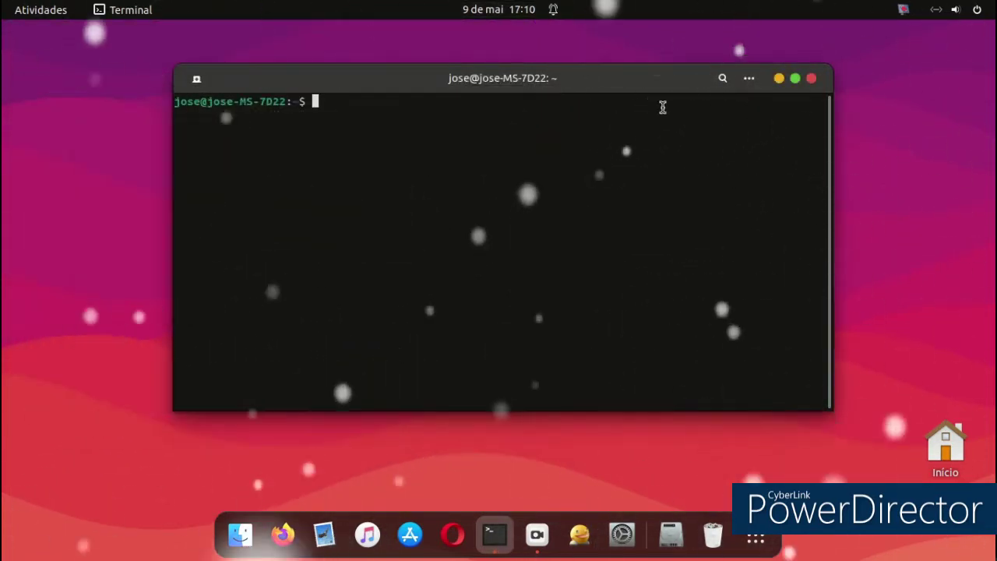
left_click(809, 80)
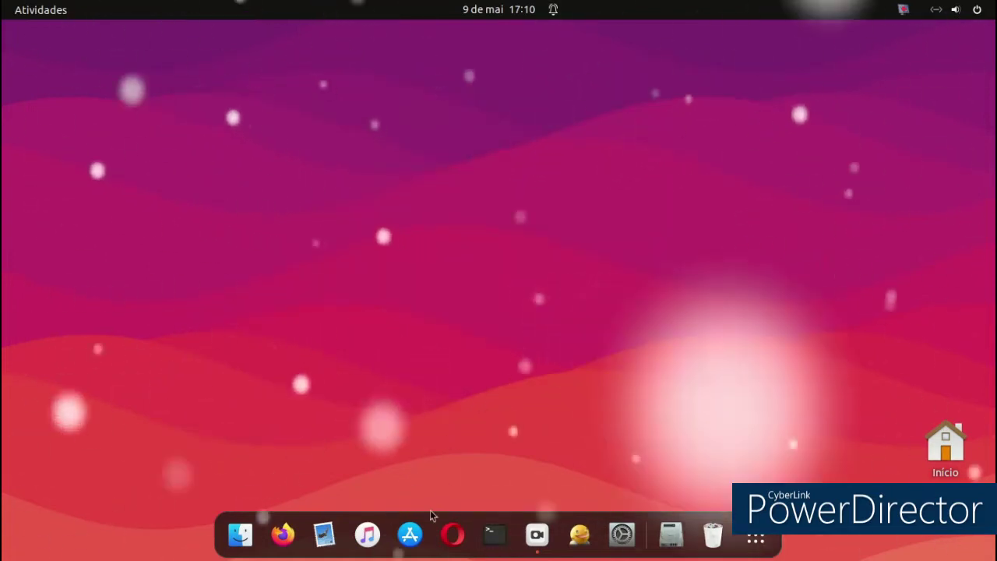
- Open Ubuntu Software, check the Instalado page, browse the Explore page down to the categories, and close it
left_click(409, 535)
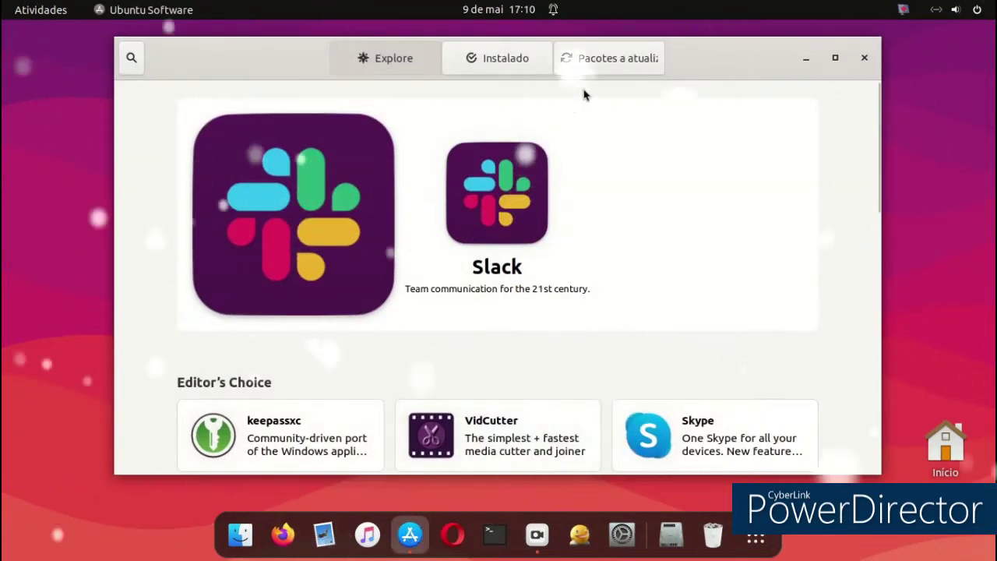
left_click(503, 64)
left_click(424, 62)
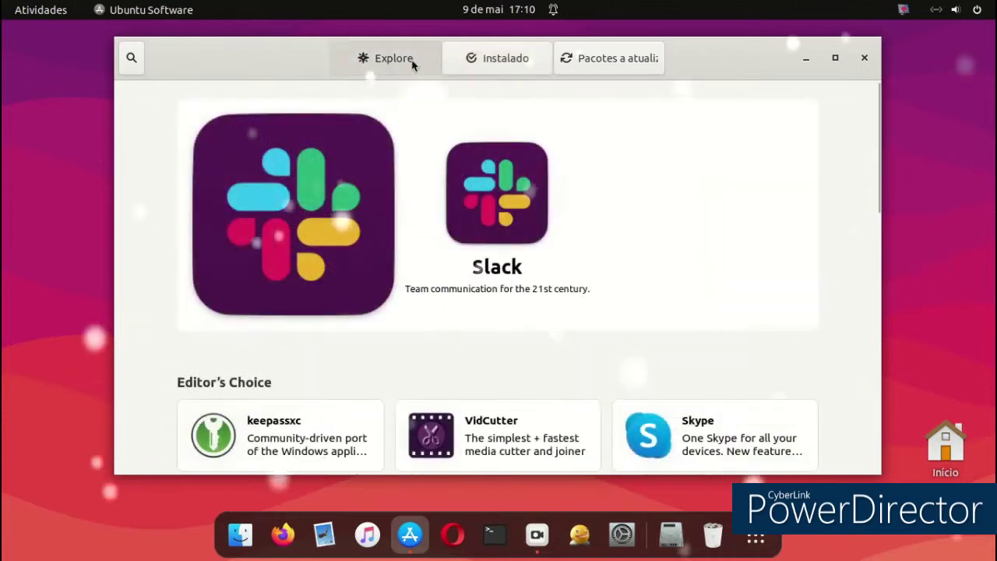
scroll(496, 191, "down", 10)
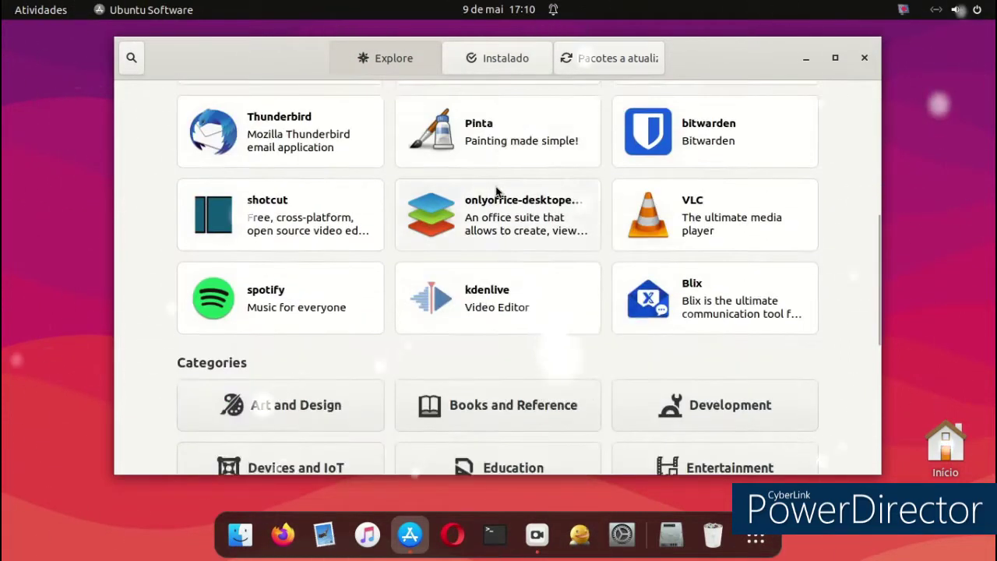
scroll(496, 191, "down", 2)
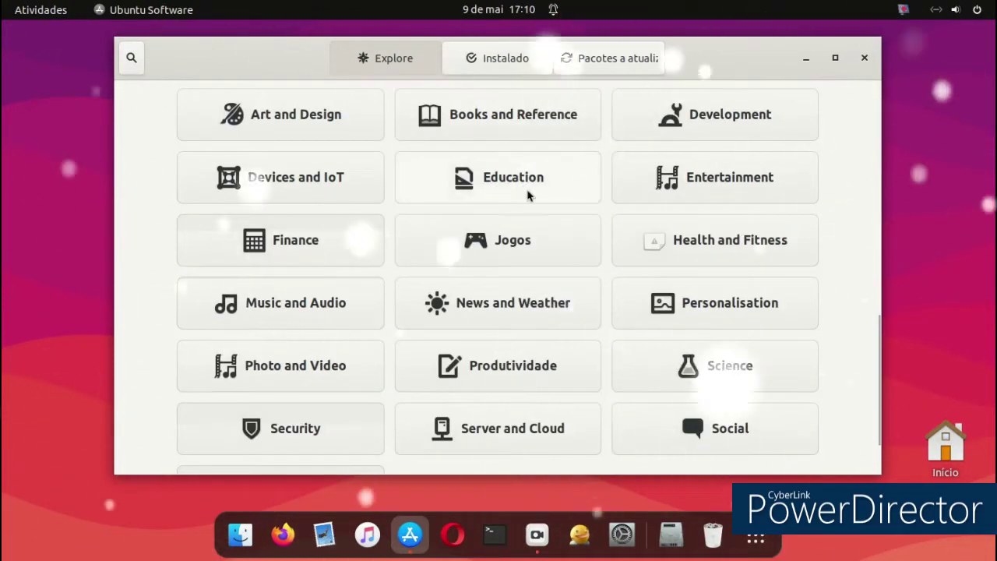
left_click(865, 59)
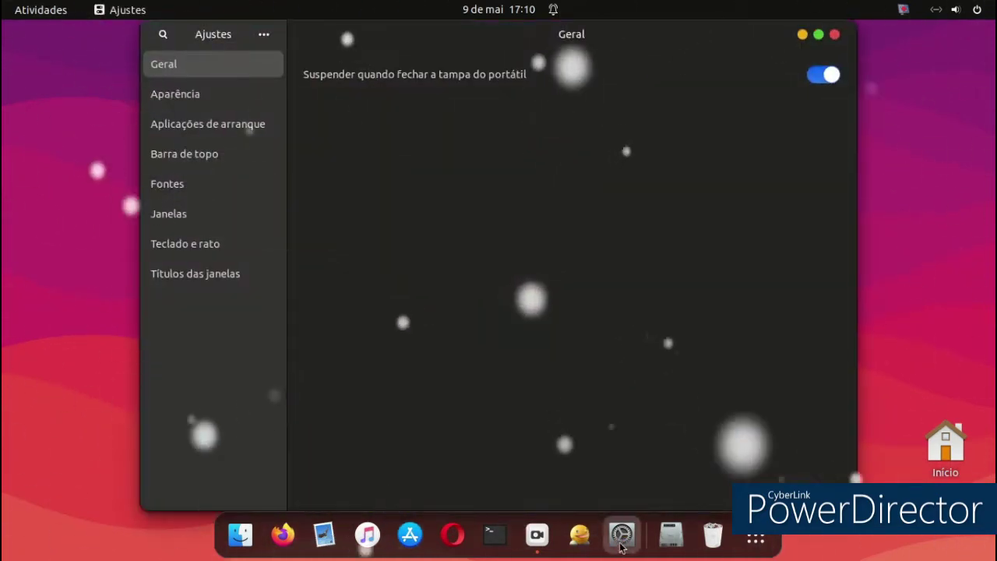
- Look through the Ajustes pages from Aparência to Títulos das janelas and close the window
left_click(186, 97)
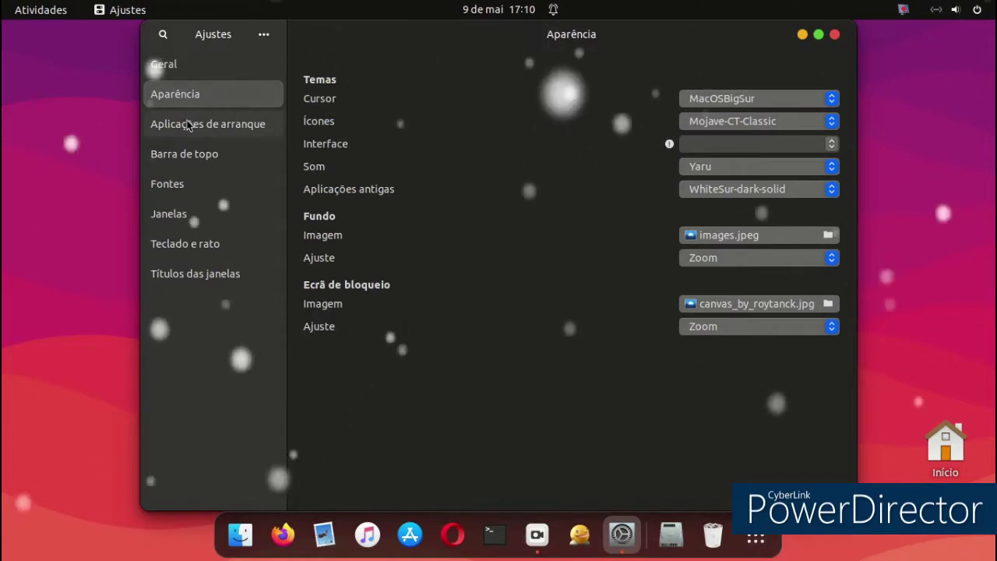
left_click(189, 128)
left_click(192, 155)
left_click(195, 185)
left_click(198, 221)
left_click(196, 272)
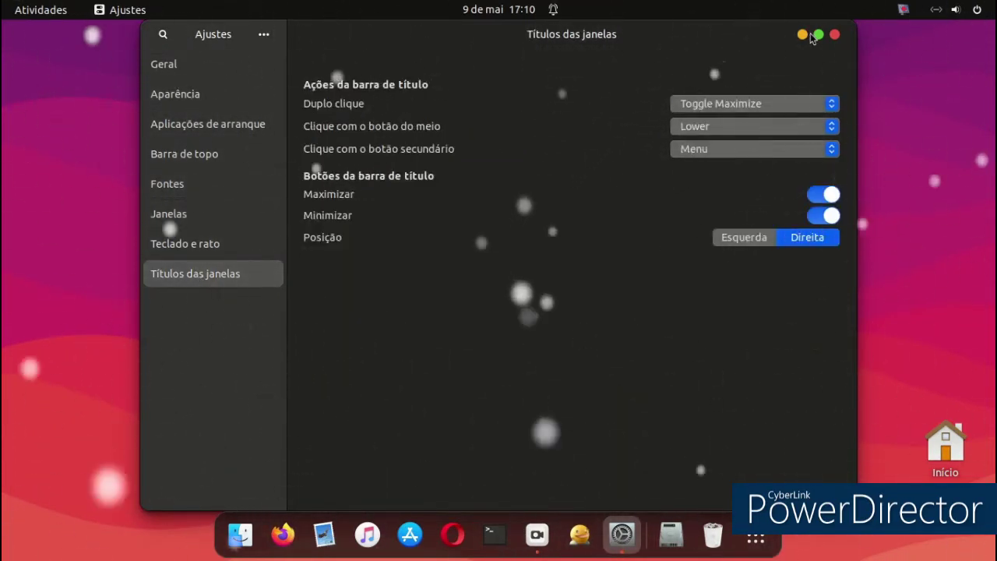
left_click(834, 35)
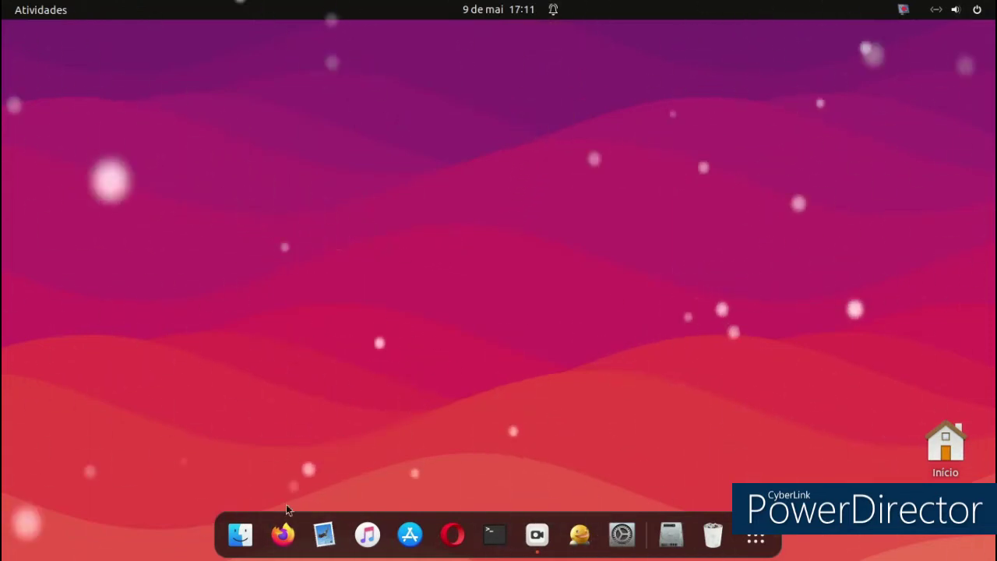
- Open Ficheiros at the personal folder, view the folder options, make the window narrower and close it
left_click(244, 548)
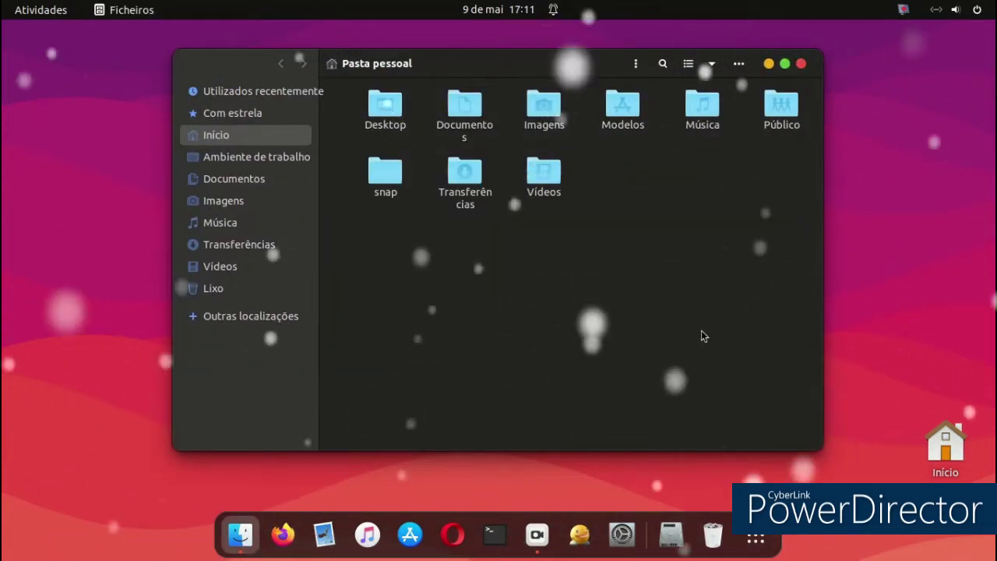
left_click(636, 63)
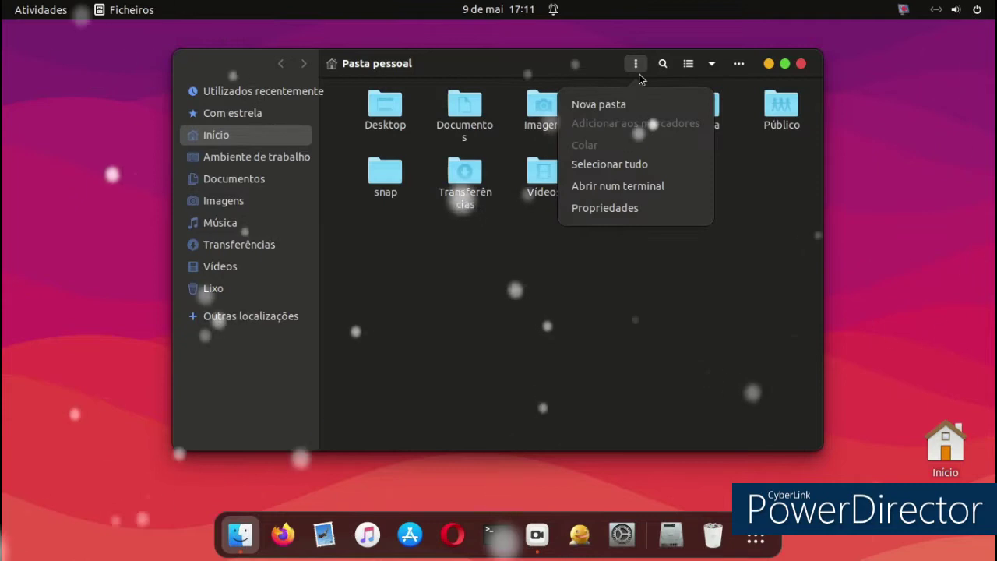
left_click(808, 343)
left_click_drag(811, 451, 757, 448)
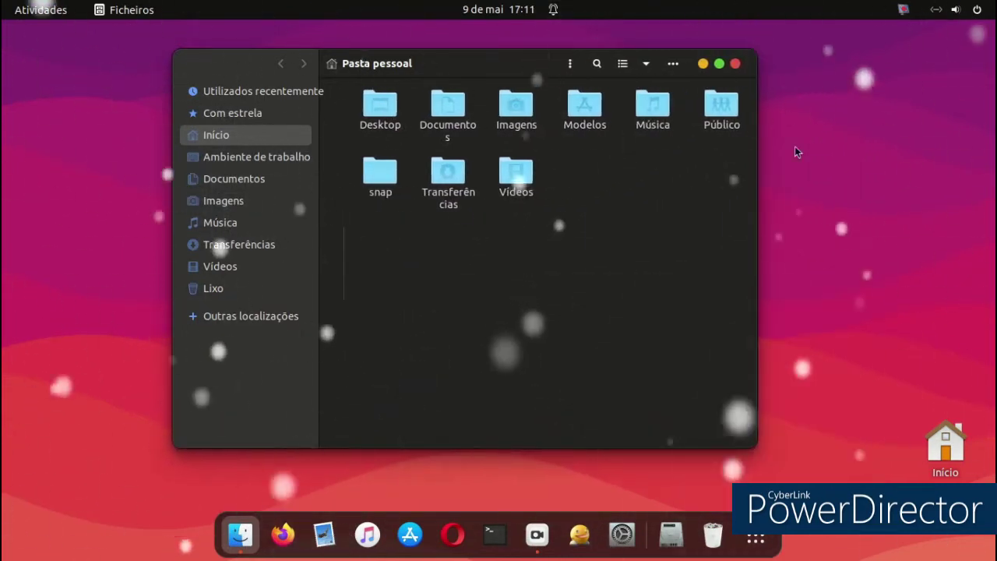
left_click(736, 64)
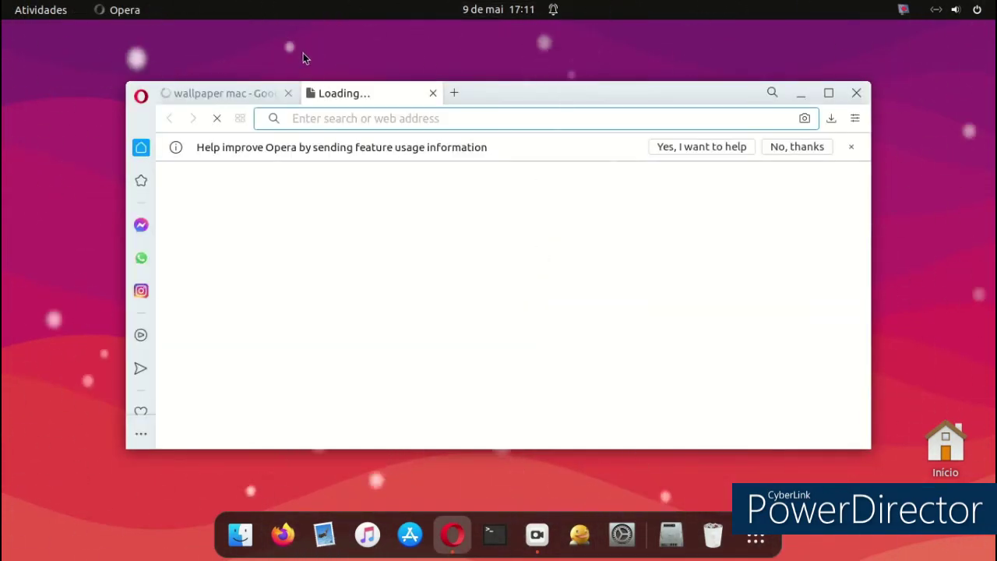
- In Opera, close the "wallpaper mac" page and search the web for "gnome look"
left_click(454, 92)
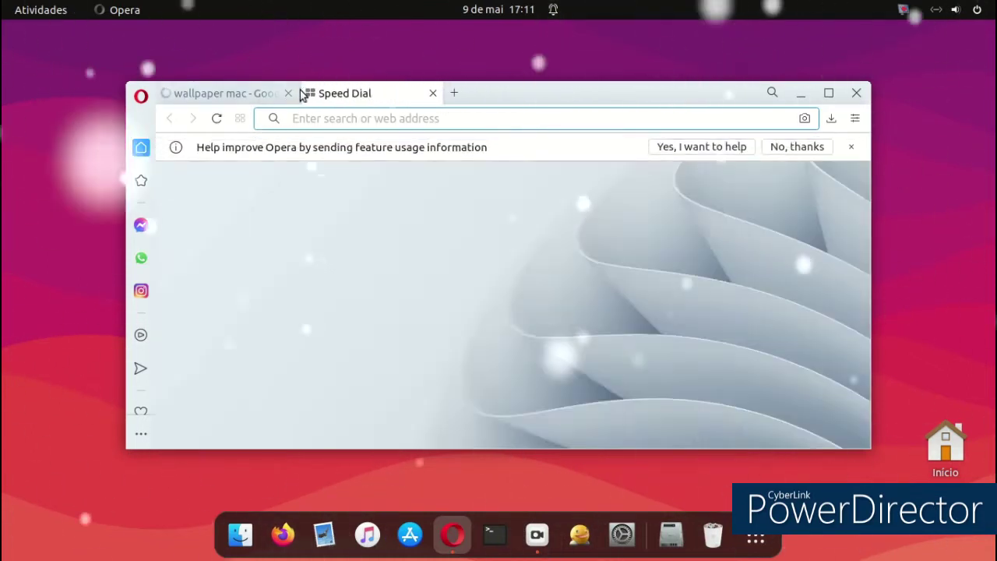
left_click(288, 93)
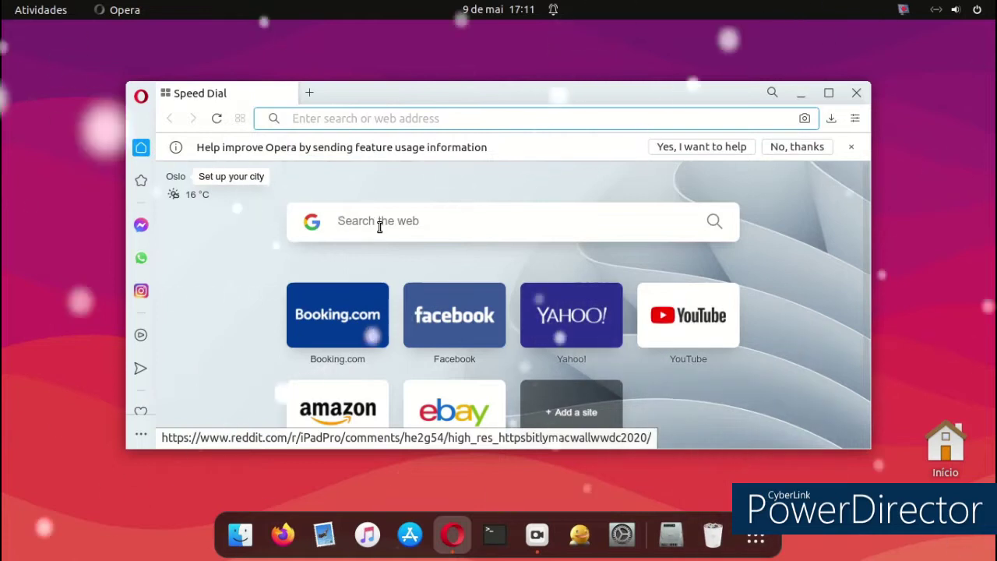
type("gnome")
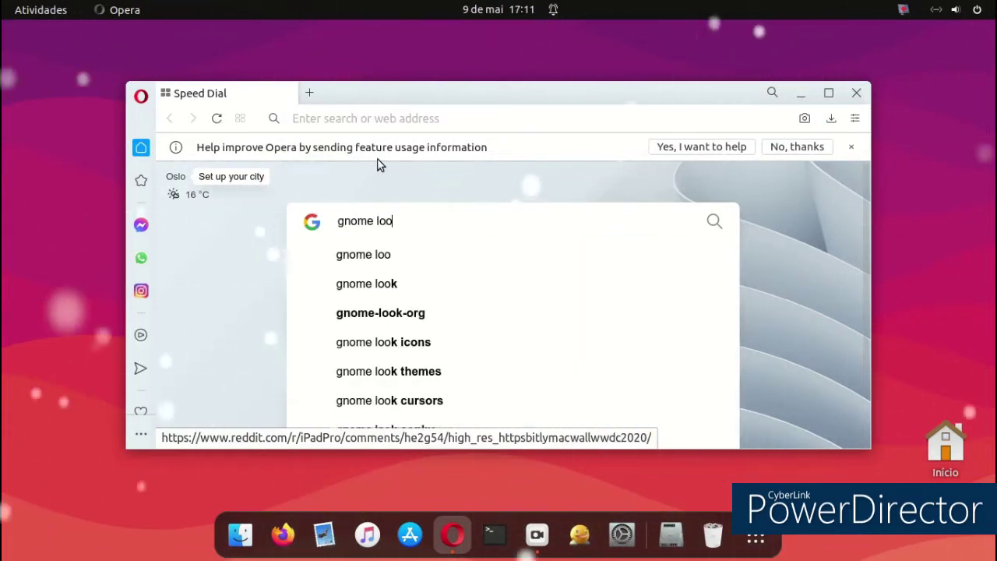
type(" loo")
left_click(448, 287)
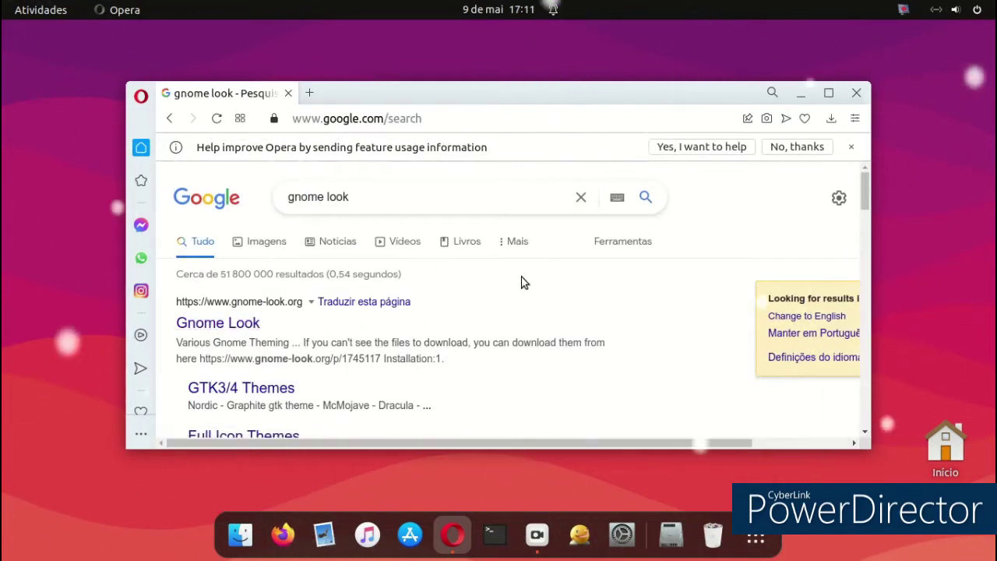
- Open the Gnome Look site from the search results, browse its listing and open the Breeze-Noir-White-Blue Icons page
scroll(436, 285, "down", 1)
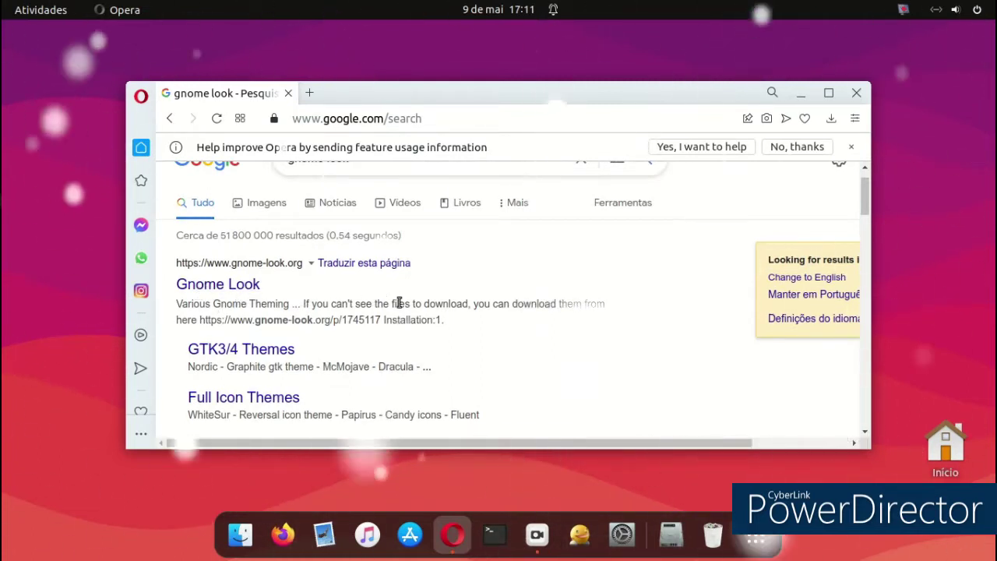
left_click(241, 286)
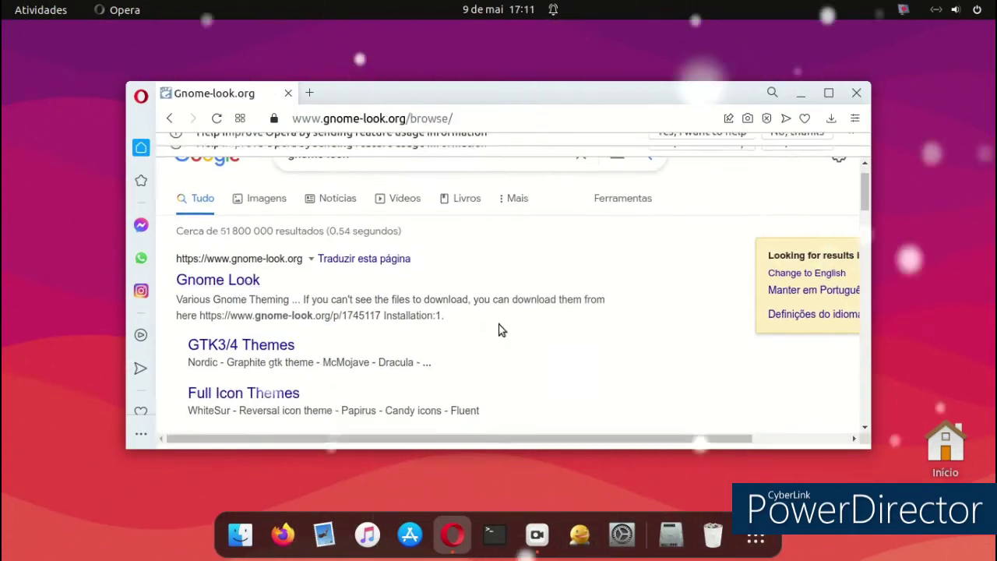
scroll(647, 241, "down", 5)
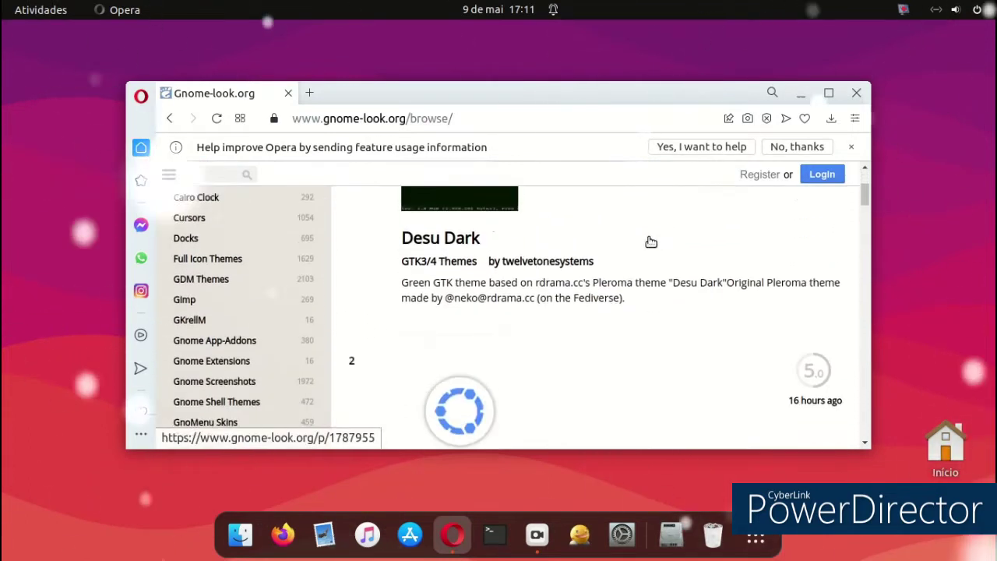
scroll(643, 254, "down", 5)
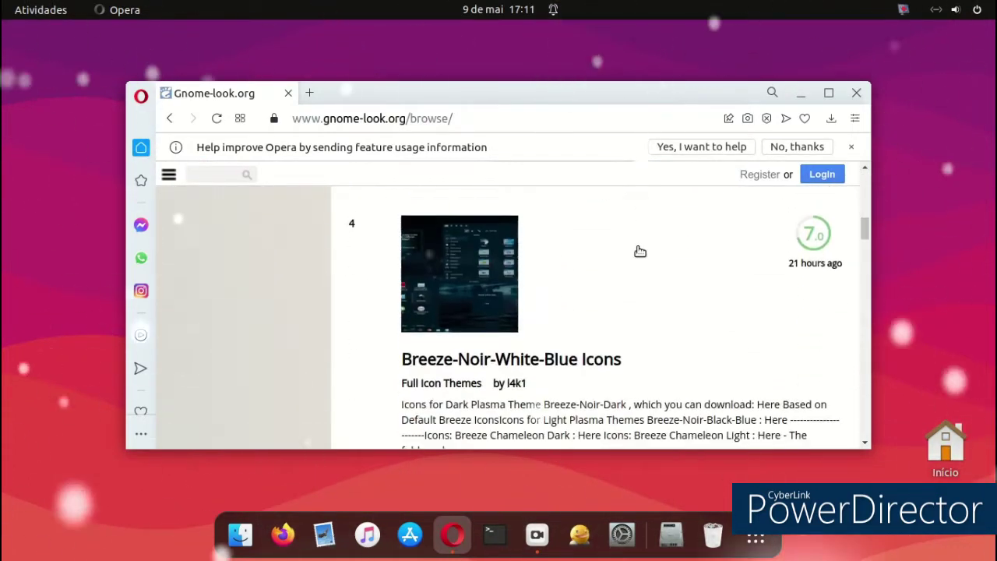
scroll(636, 254, "up", 3)
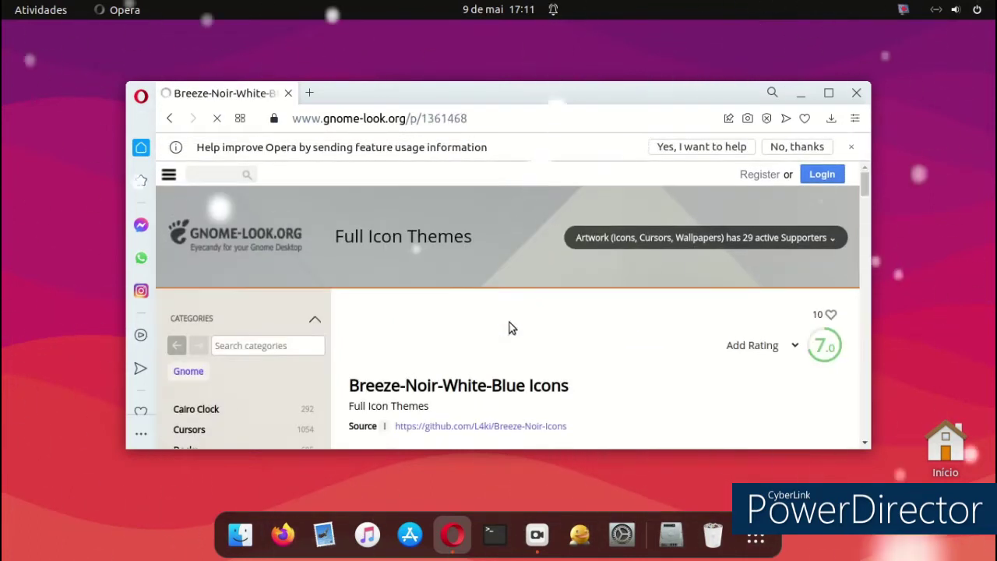
- Maximize the browser window and look over the preview and description of Breeze-Noir-White-Blue Icons
scroll(499, 316, "down", 5)
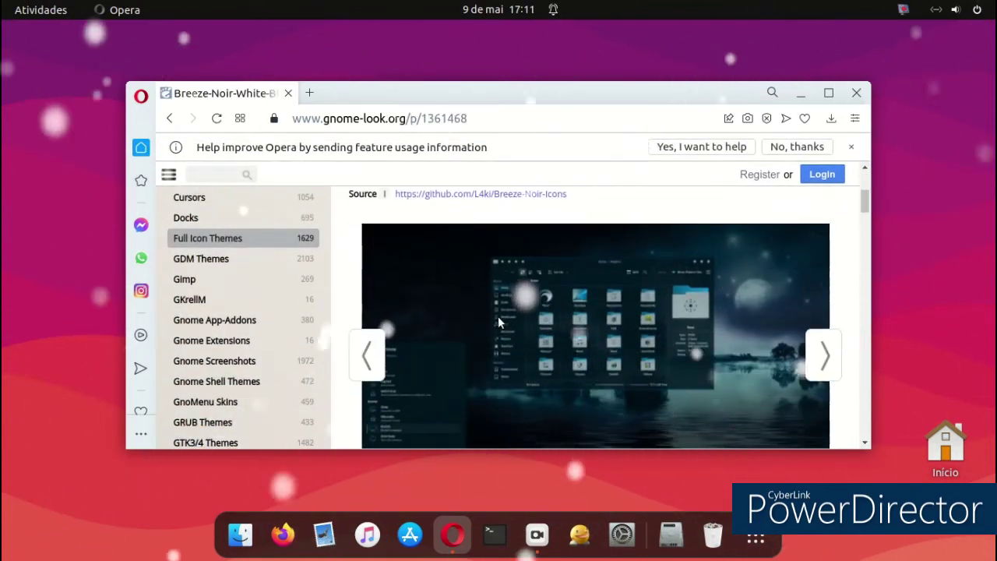
scroll(499, 322, "up", 1)
left_click(828, 93)
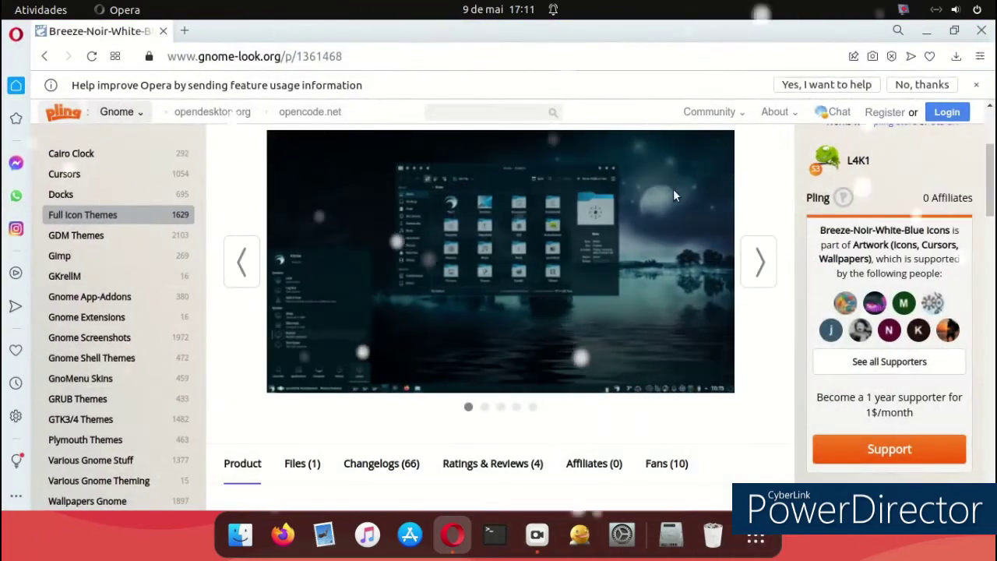
scroll(670, 234, "down", 10)
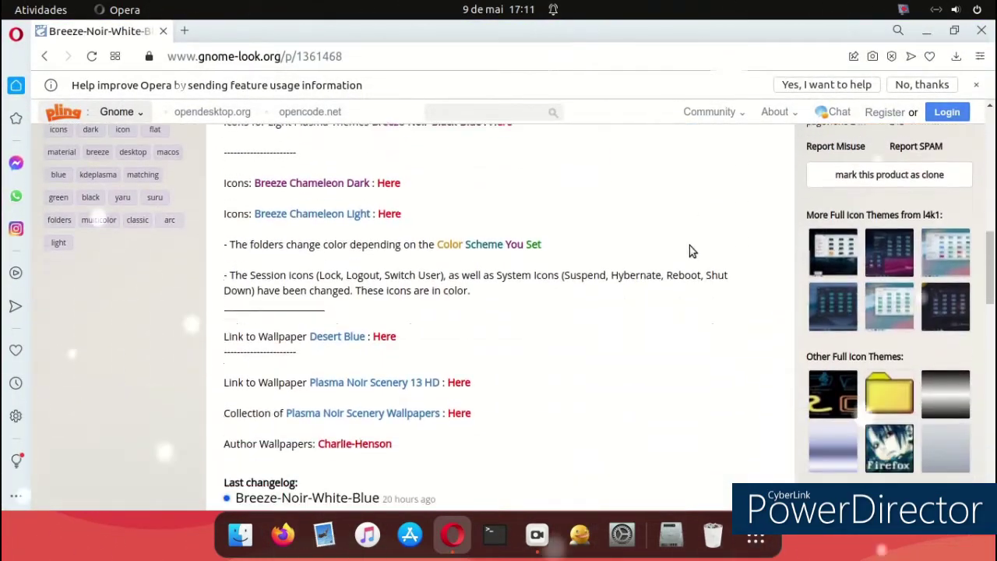
scroll(691, 248, "up", 5)
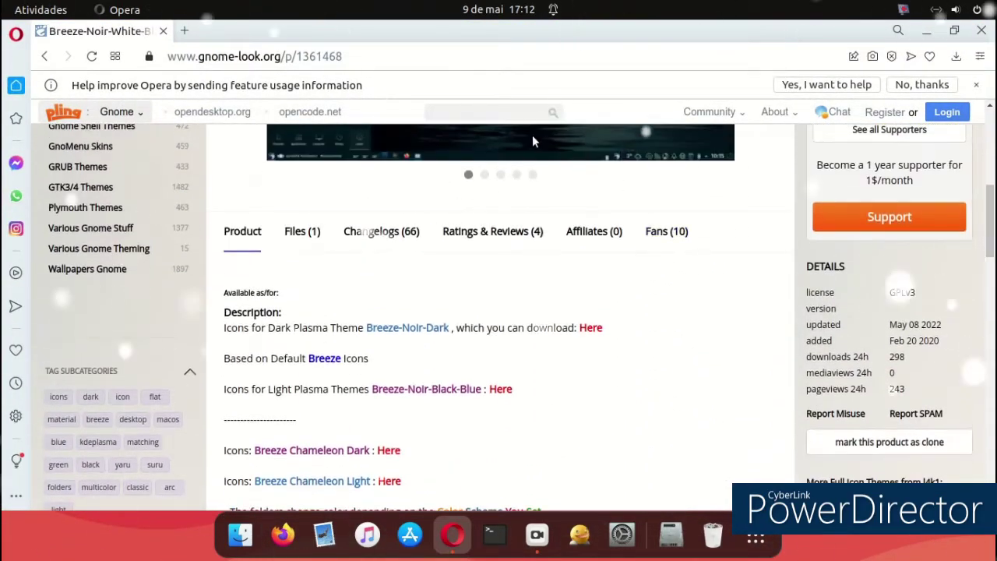
- Search Gnome-look.org for "icojns mac" and browse the first page of results down to the page links
type("icons")
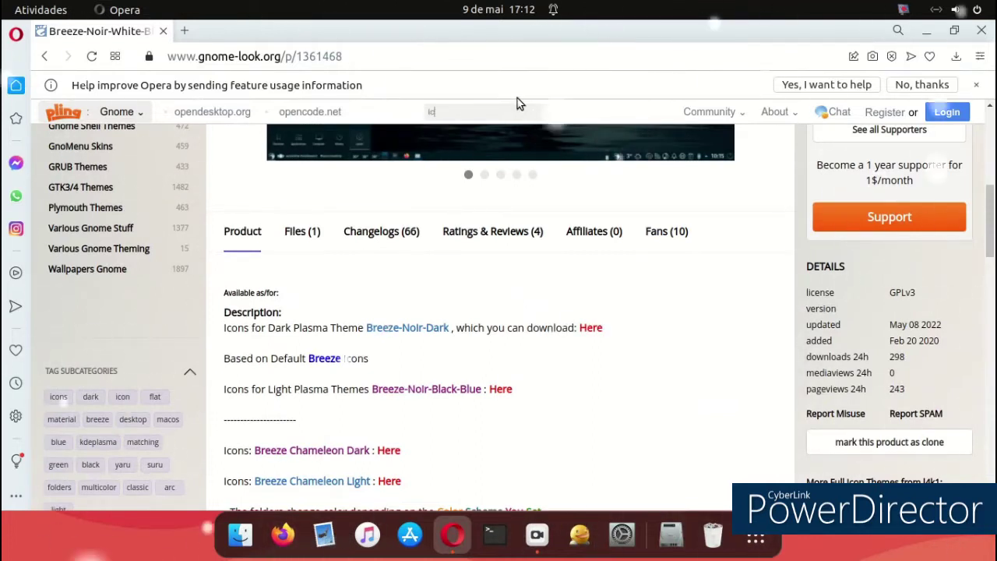
type(" mac")
key("Return")
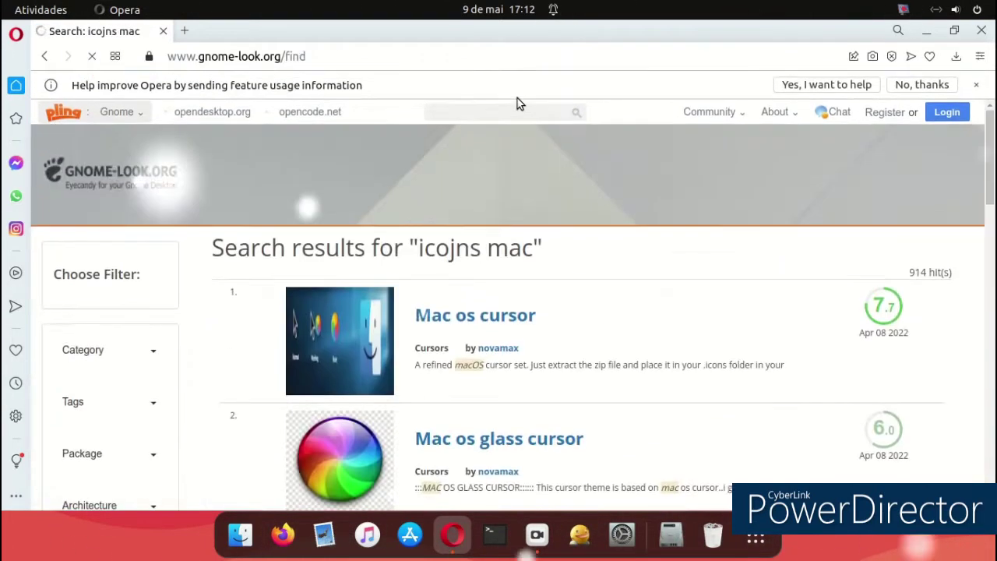
scroll(504, 291, "down", 4)
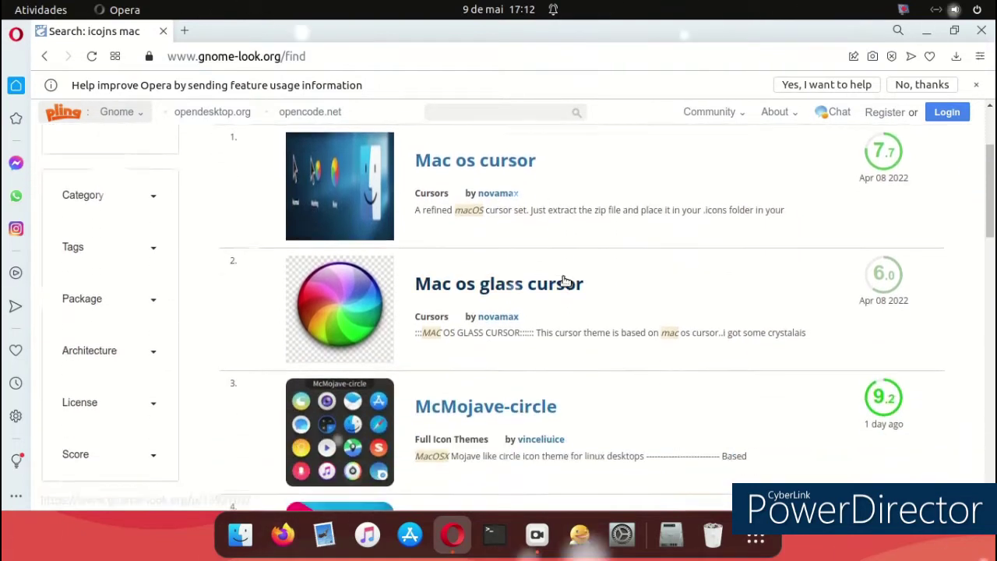
scroll(592, 267, "down", 4)
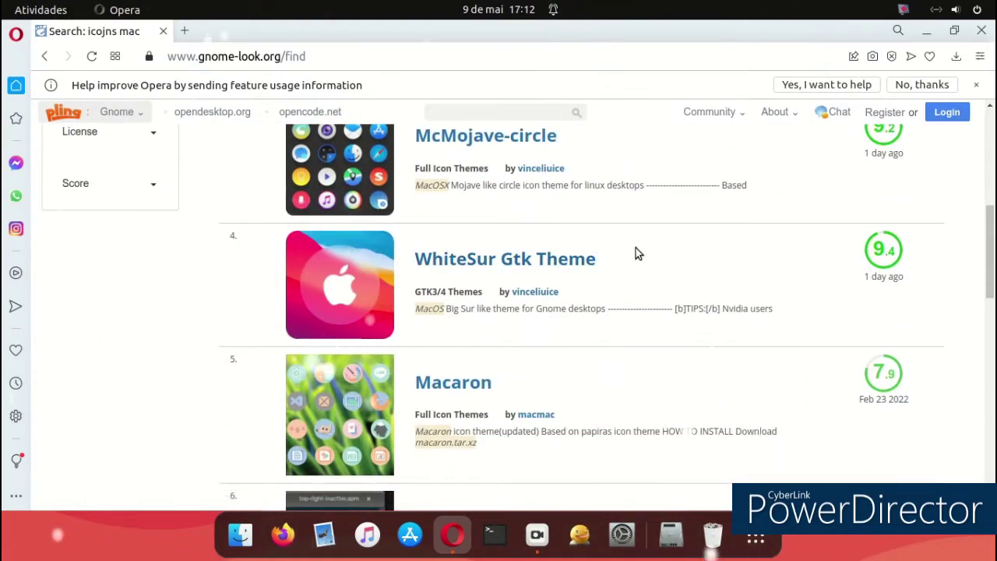
scroll(637, 252, "down", 3)
scroll(636, 250, "down", 6)
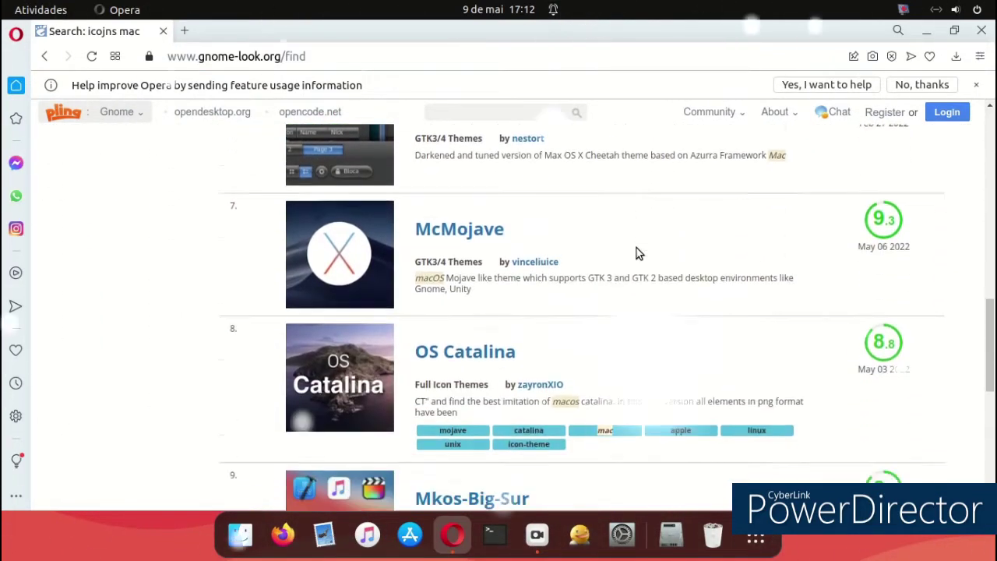
scroll(636, 252, "down", 5)
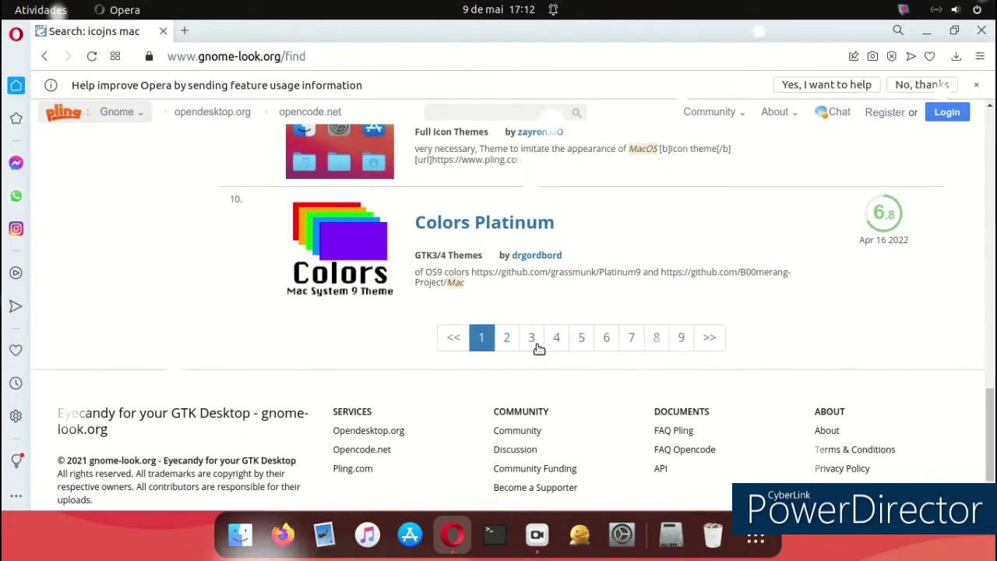
- Browse the macOS-style themes on pages 3 and 5 of the search results
left_click(536, 338)
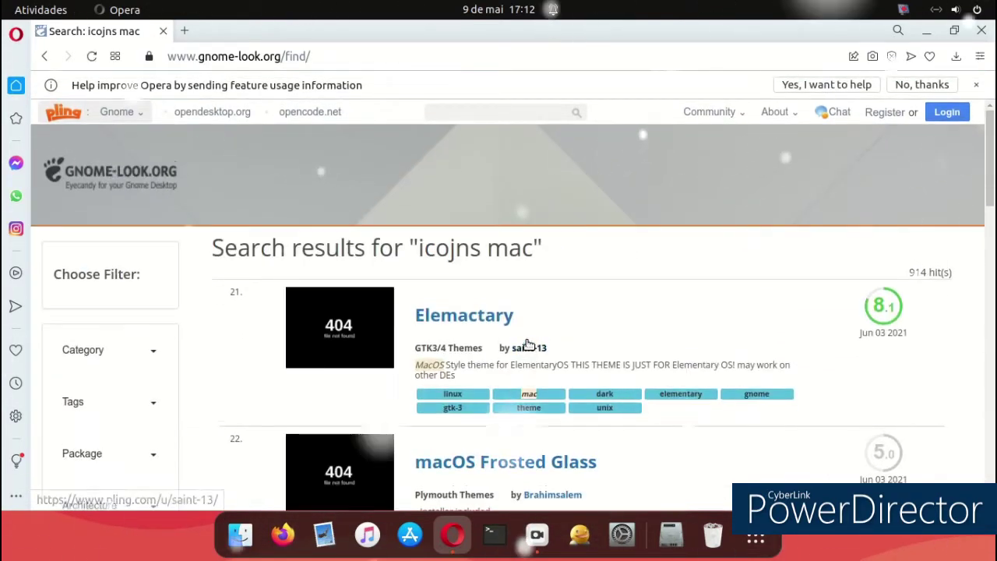
scroll(527, 328, "down", 8)
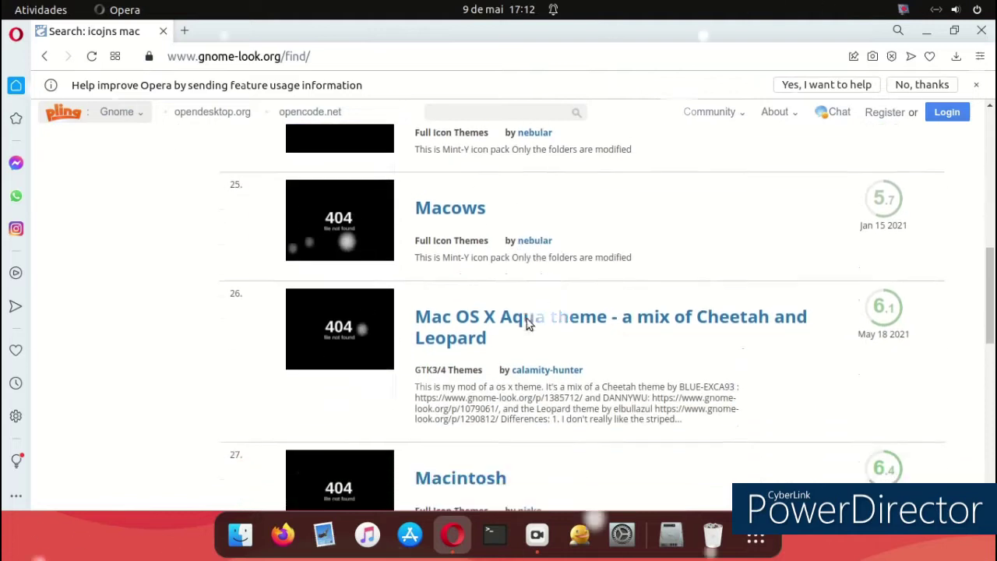
scroll(528, 319, "down", 7)
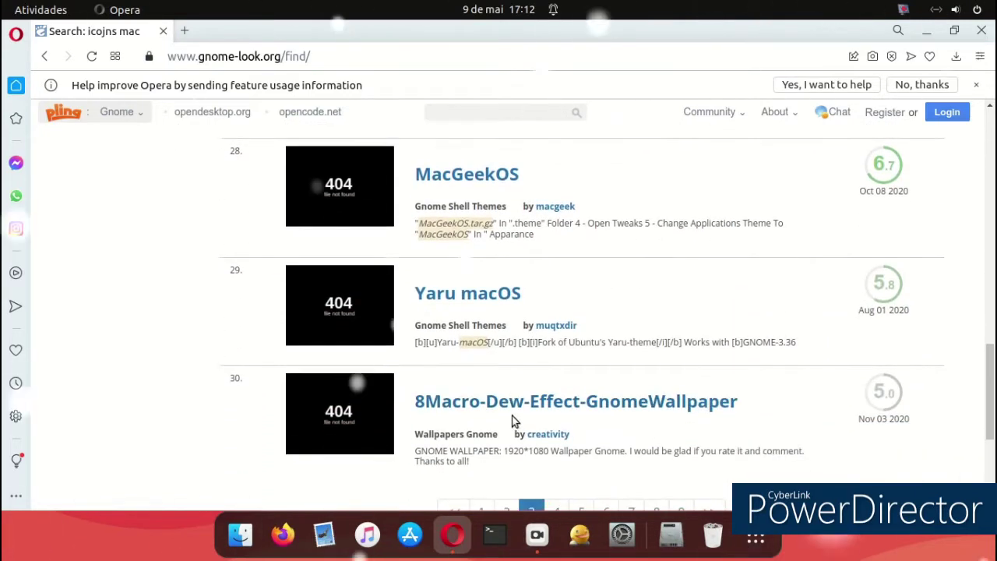
left_click(581, 399)
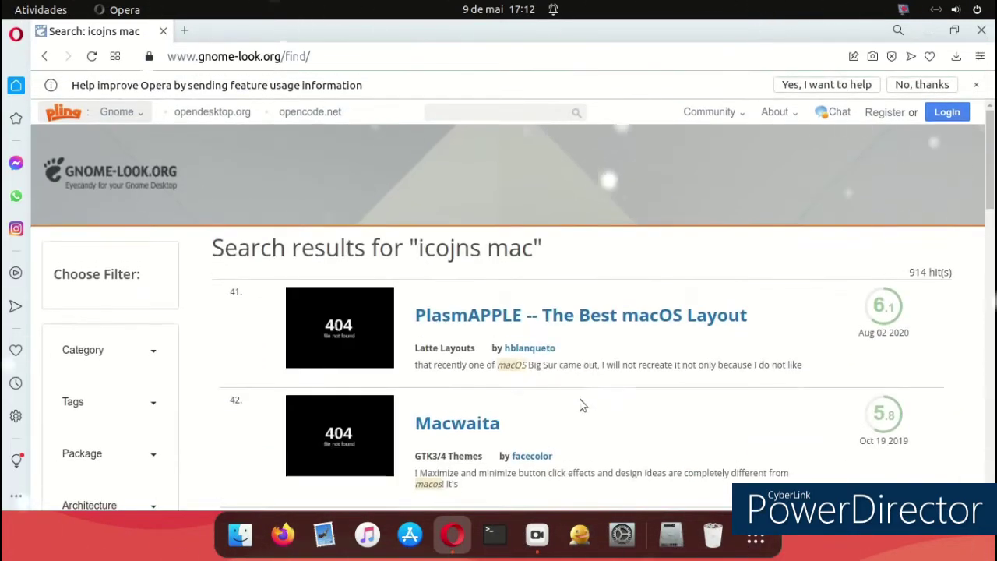
scroll(579, 401, "down", 2)
scroll(589, 393, "down", 8)
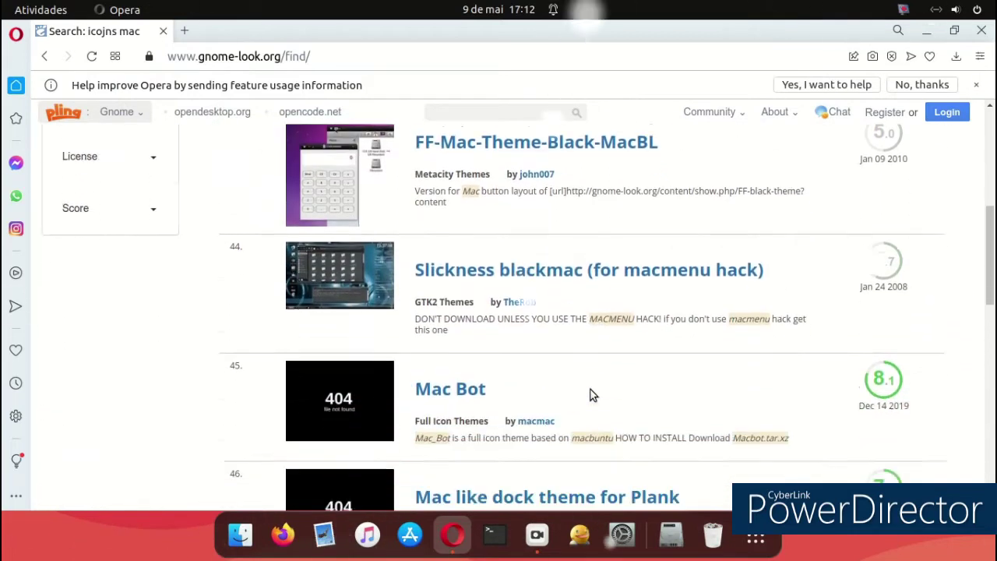
scroll(590, 390, "down", 5)
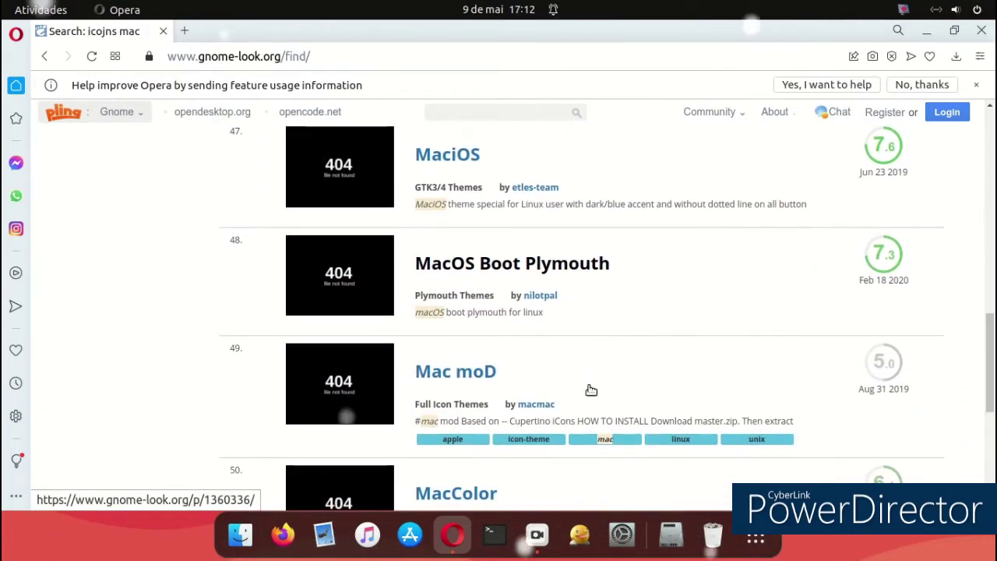
scroll(603, 389, "up", 2)
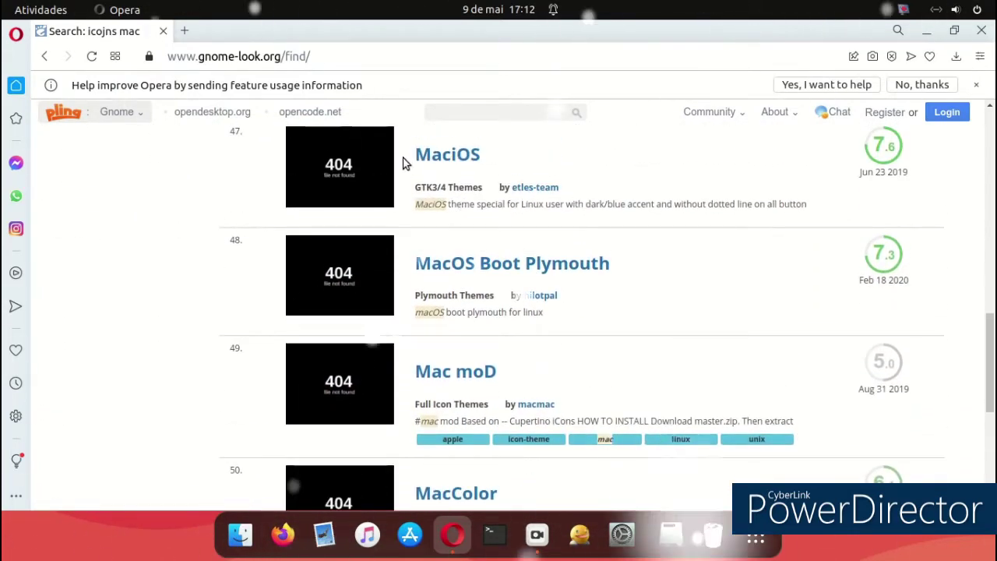
- Return to the first page of search results and locate the Mkos-Big-Sur icon theme
left_click(44, 60)
left_click(44, 60)
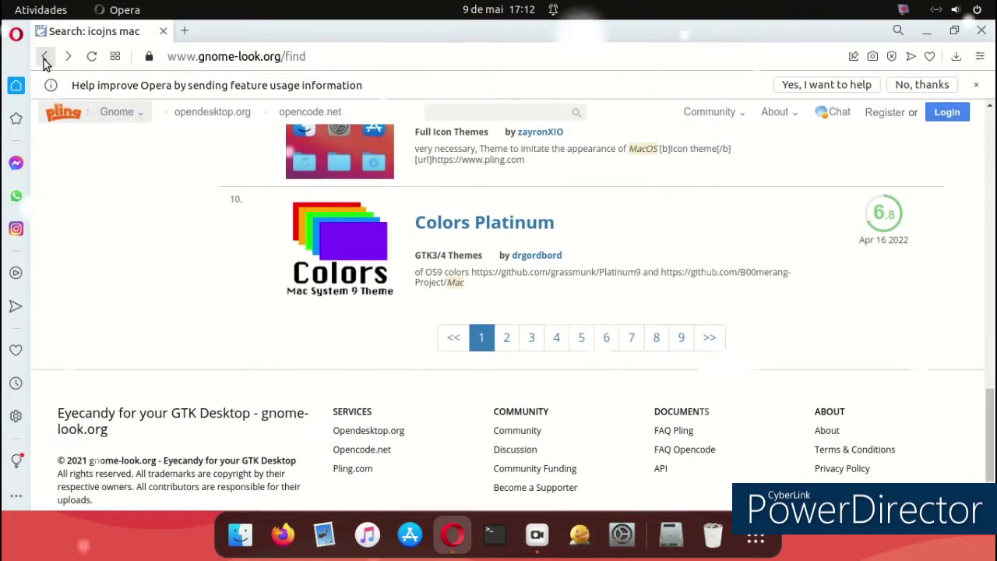
scroll(491, 300, "up", 1)
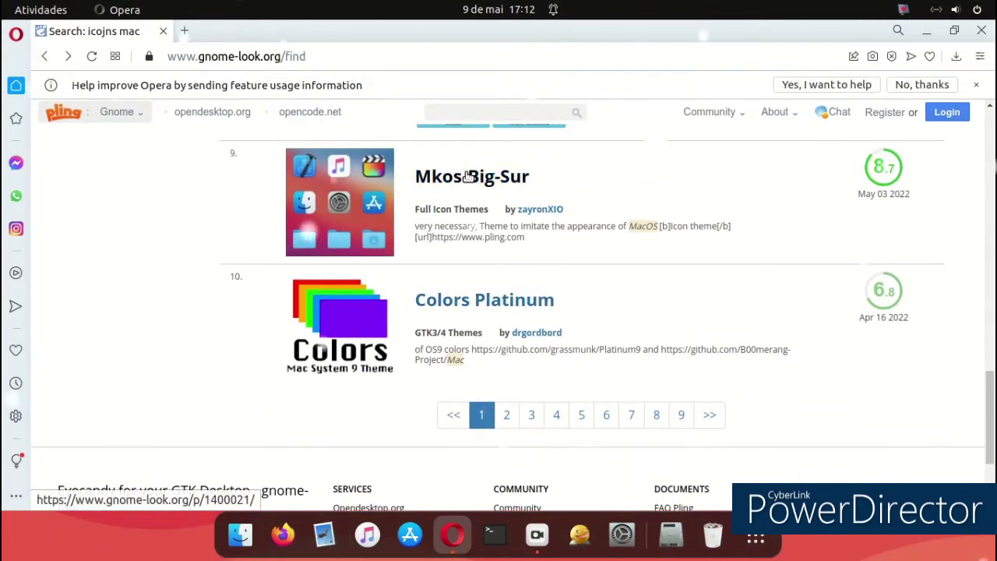
- Open the McMojave theme page from the search results and read its description, included themes and download tips
scroll(494, 449, "up", 4)
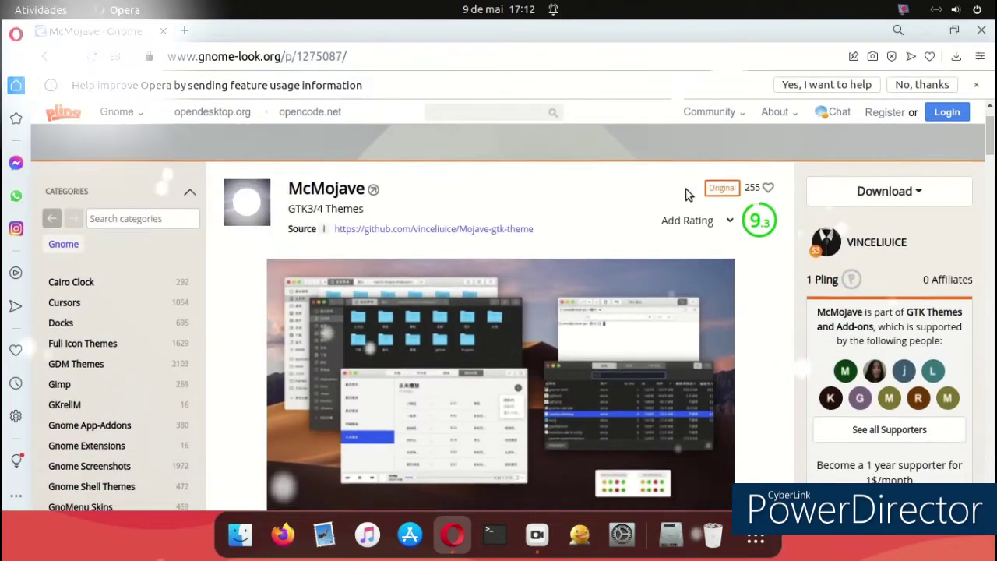
scroll(697, 227, "down", 4)
scroll(715, 224, "down", 5)
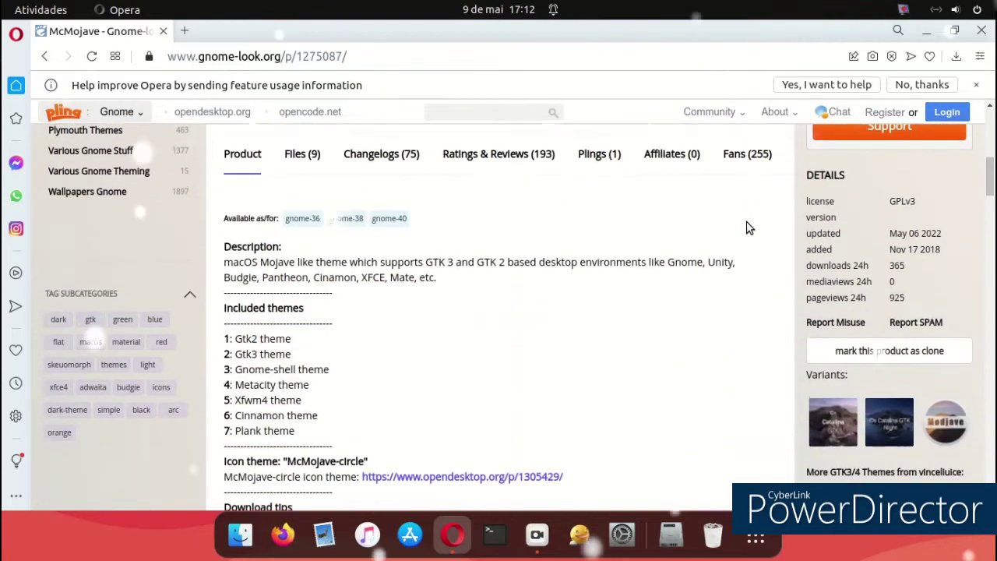
scroll(749, 229, "down", 1)
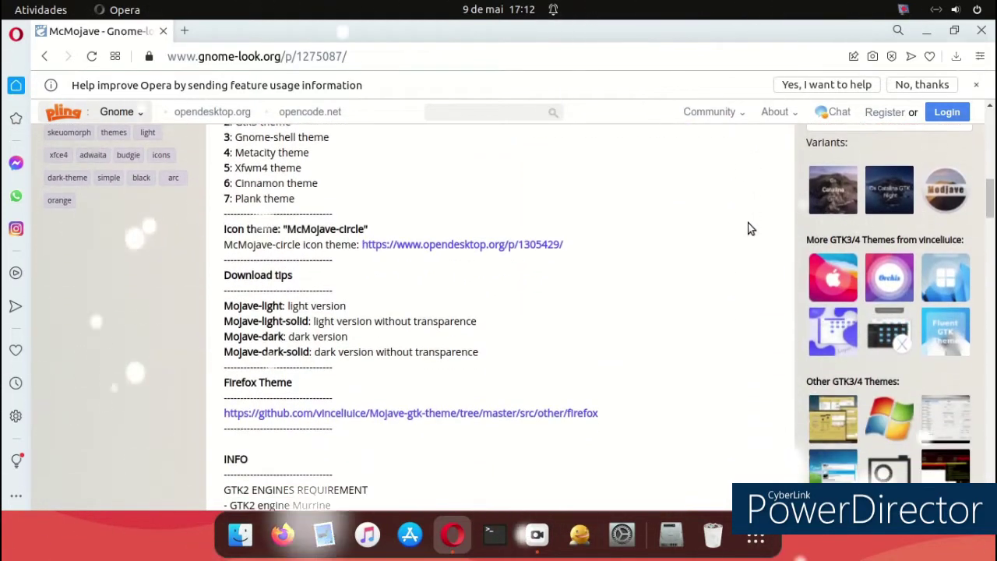
- Open the Fluent round gtk theme page, download Fluent-round-dark.tar.xz from its files and close the browser
mouse_move(963, 285)
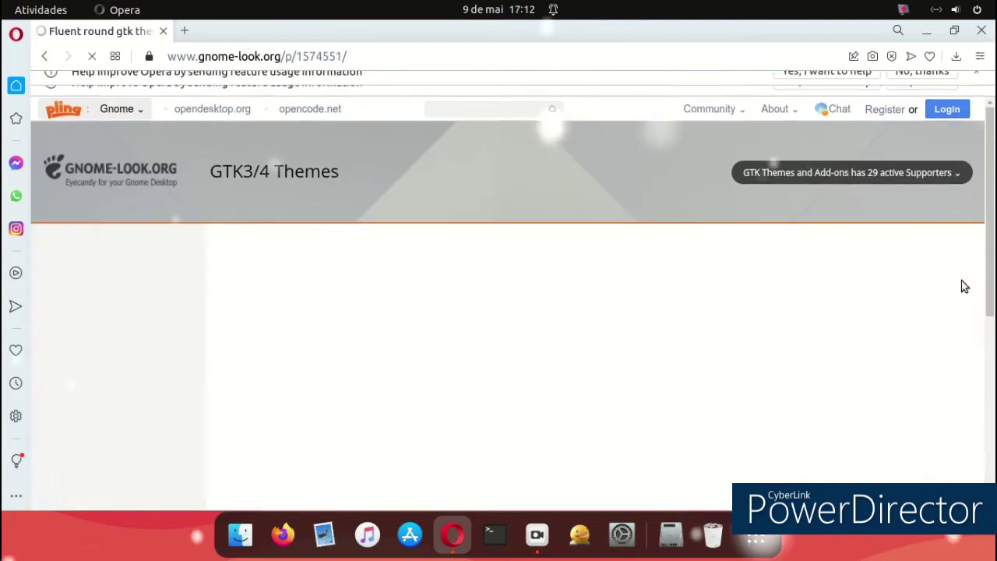
scroll(704, 302, "down", 3)
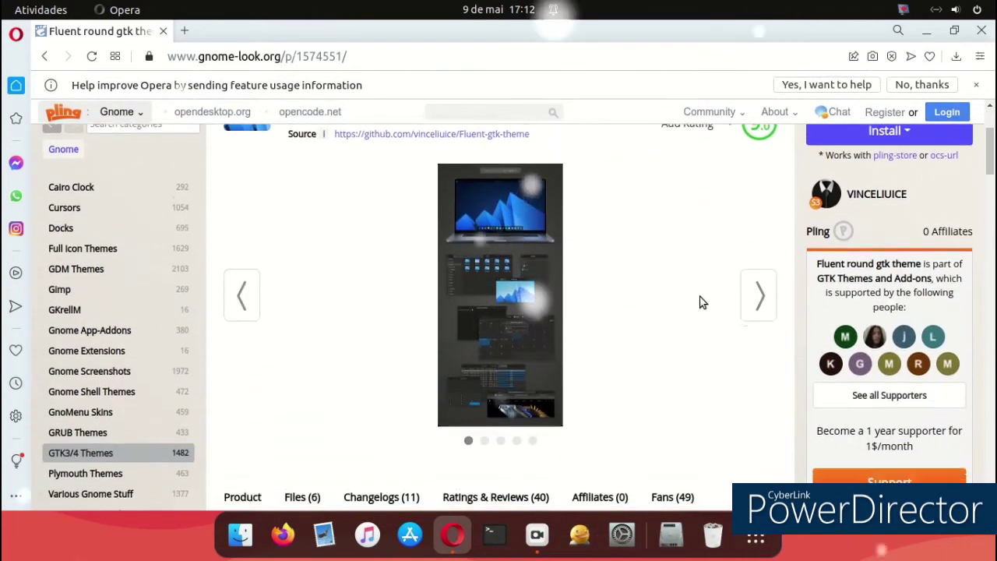
left_click(303, 386)
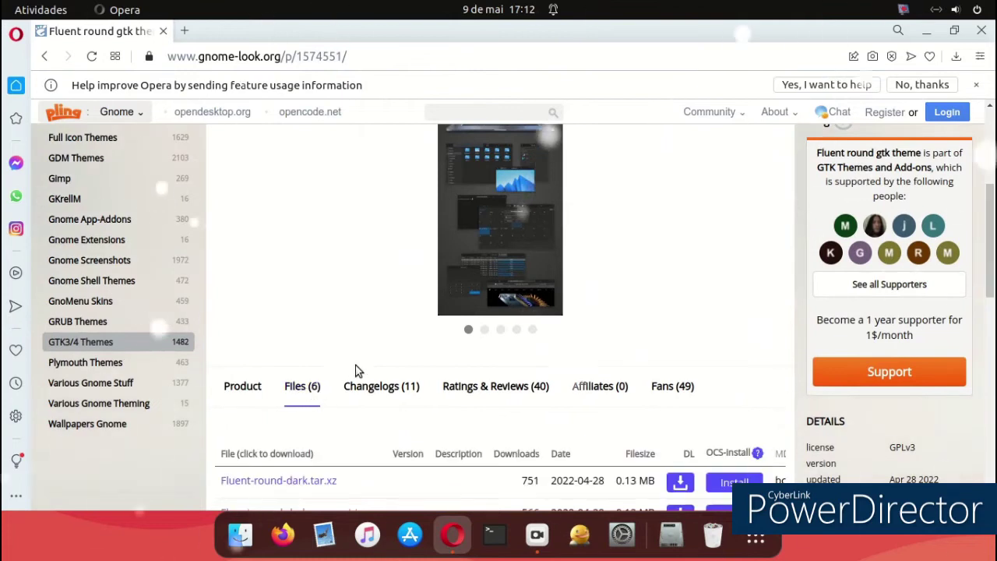
scroll(356, 372, "down", 2)
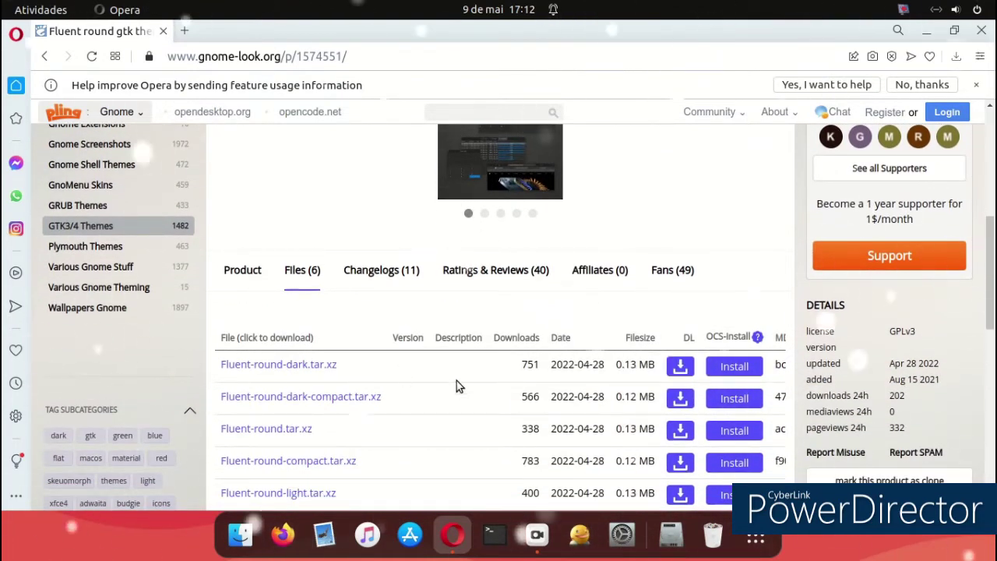
left_click(680, 366)
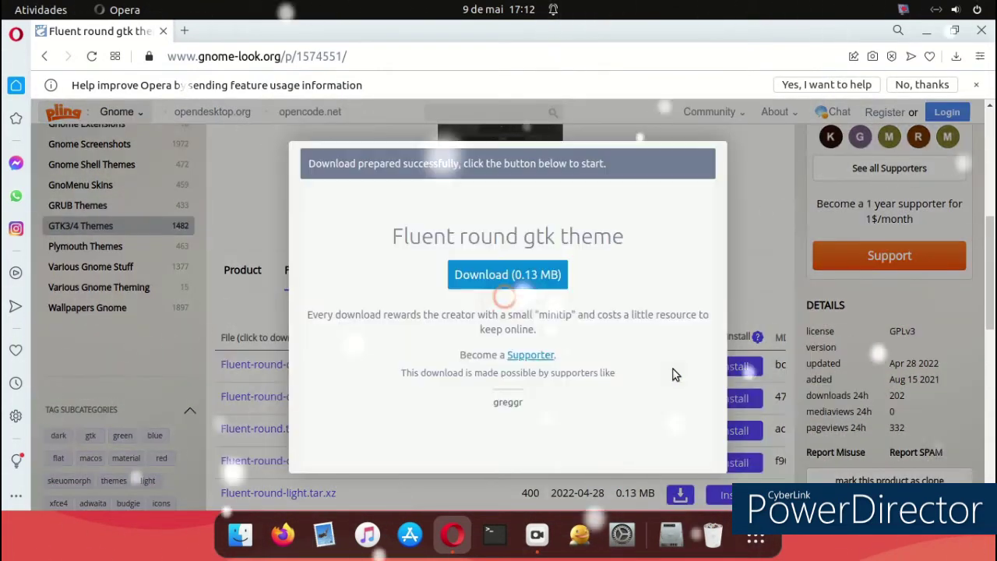
left_click(458, 280)
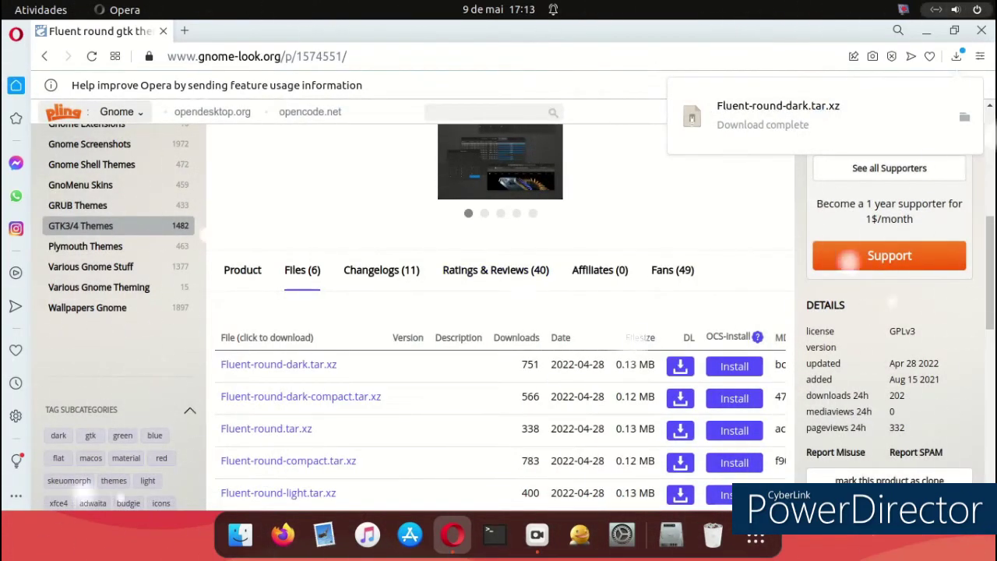
left_click(980, 31)
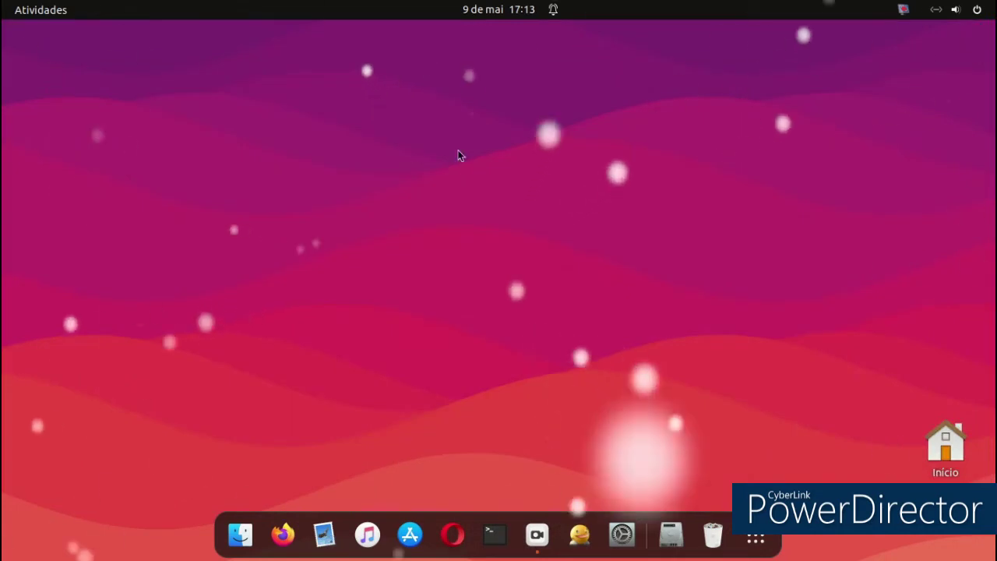
- Open the Transferências folder in the file manager and extract Fluent-round-dark.tar.xz there
left_click(240, 534)
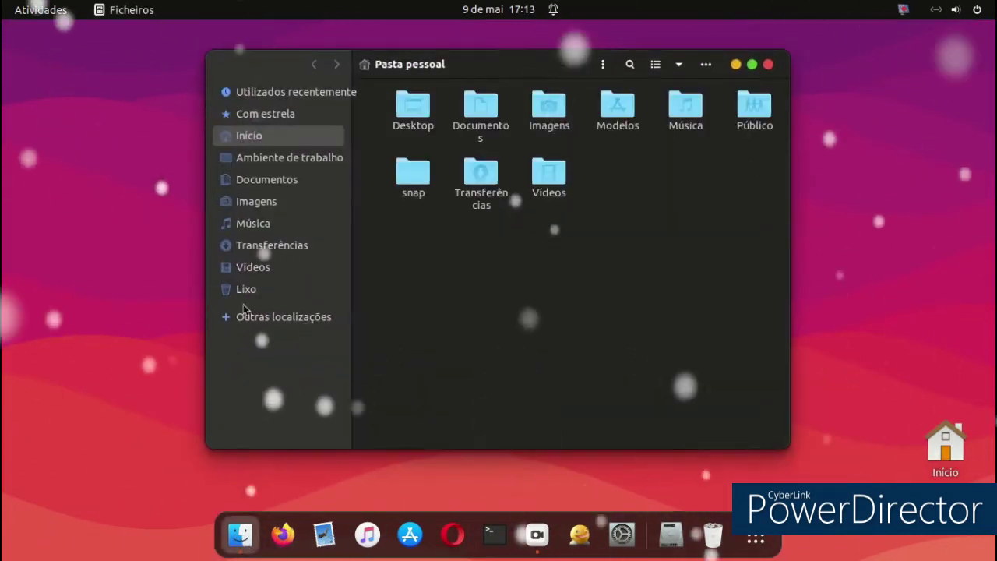
double_click(480, 180)
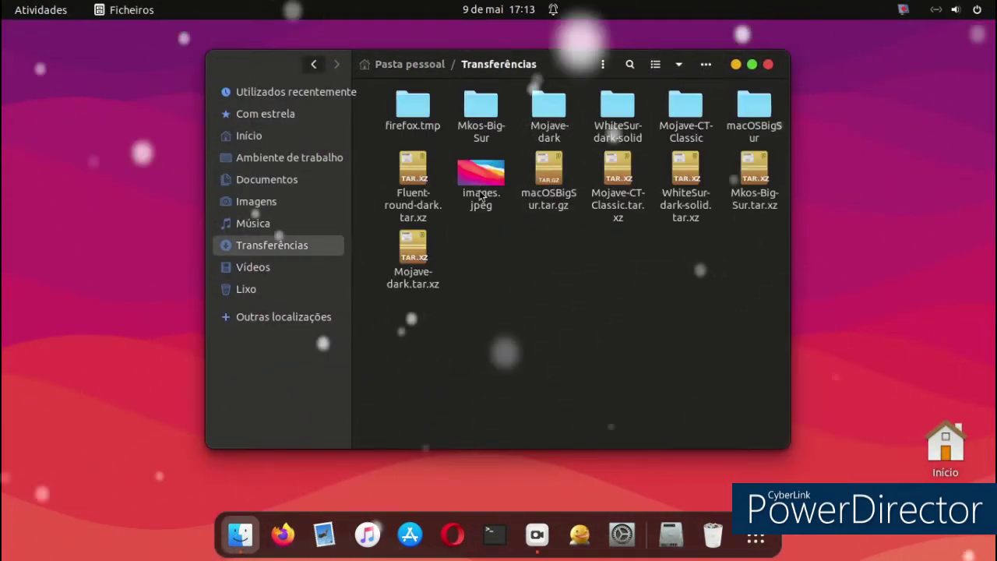
right_click(410, 187)
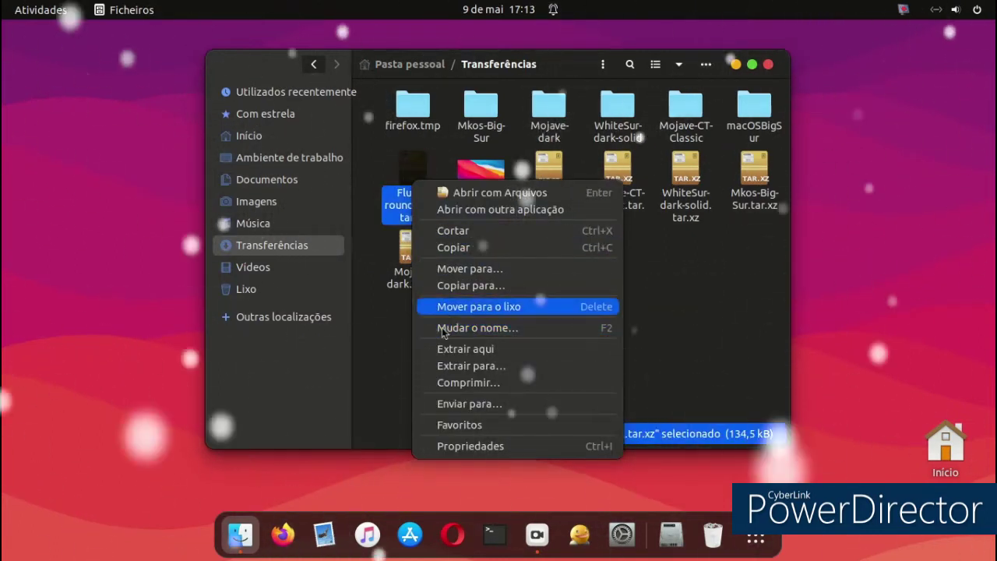
left_click(438, 349)
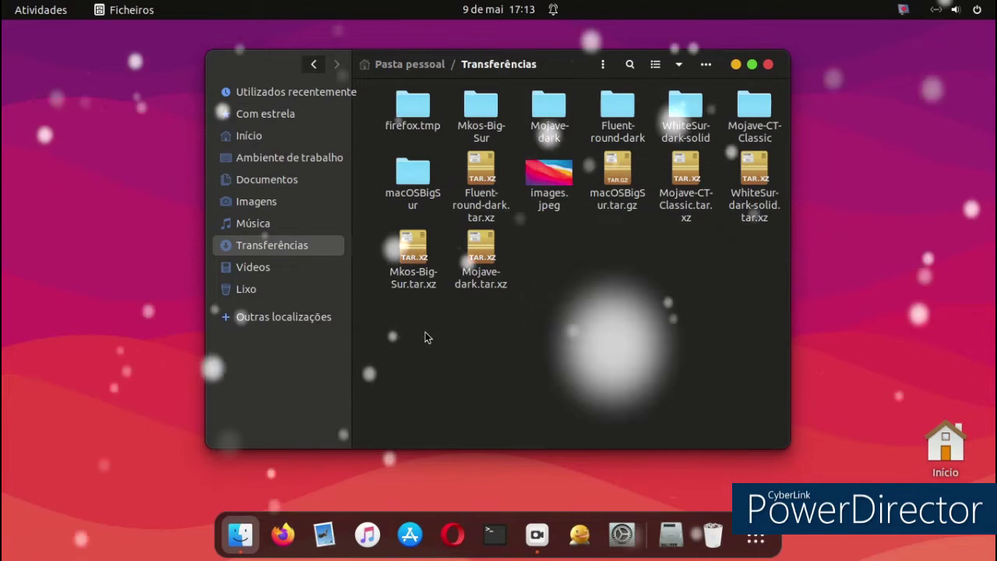
- Look inside the extracted Fluent-round-dark folder, return to Transferências and copy the folder
double_click(610, 113)
left_click(524, 259)
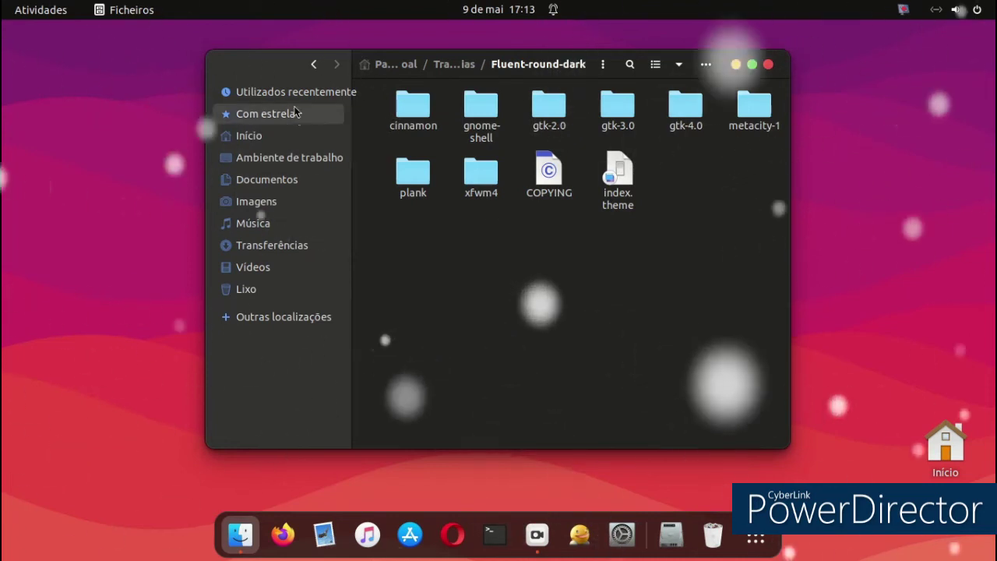
left_click(313, 65)
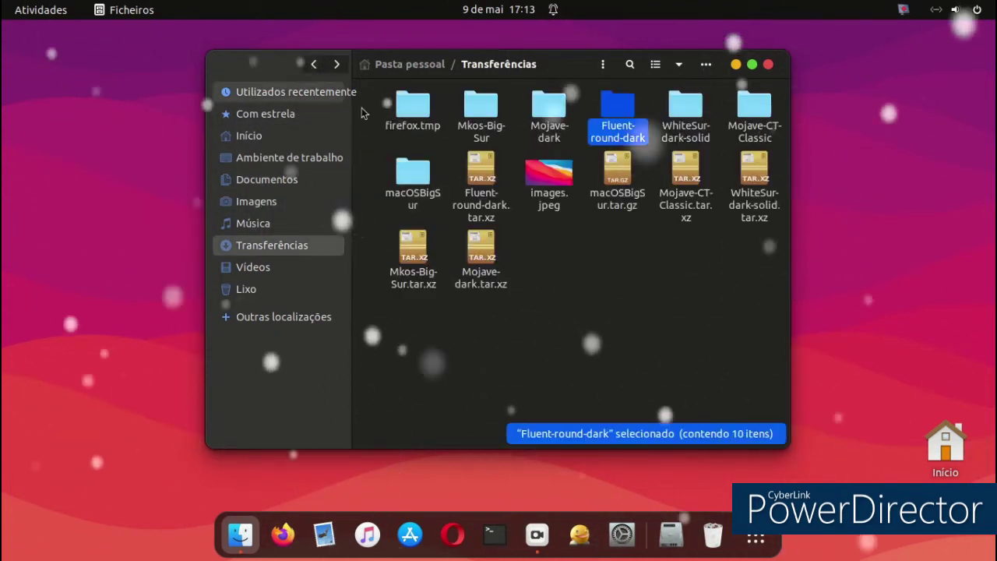
right_click(616, 111)
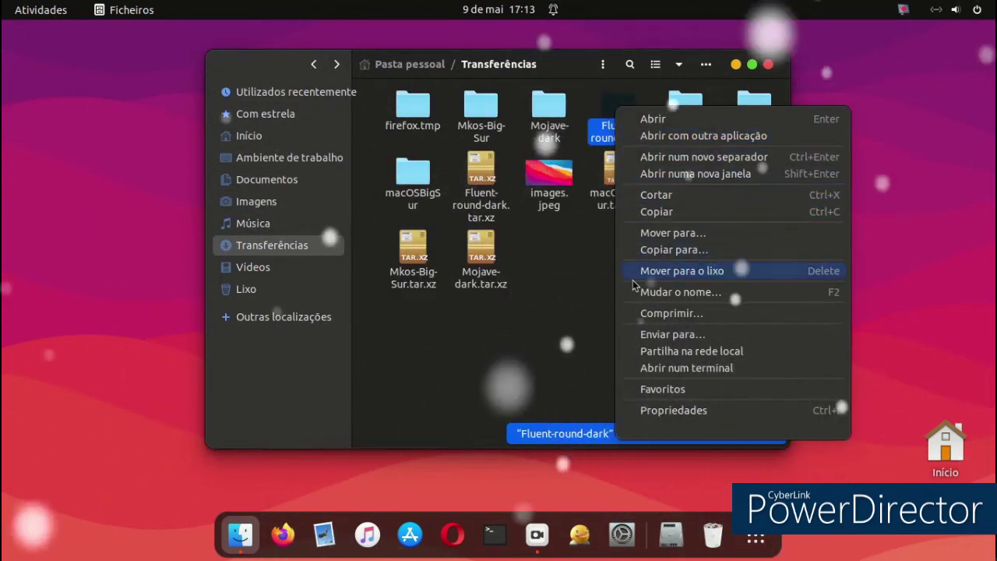
left_click(647, 211)
- Go to the personal folder and make its hidden files visible
left_click(386, 65)
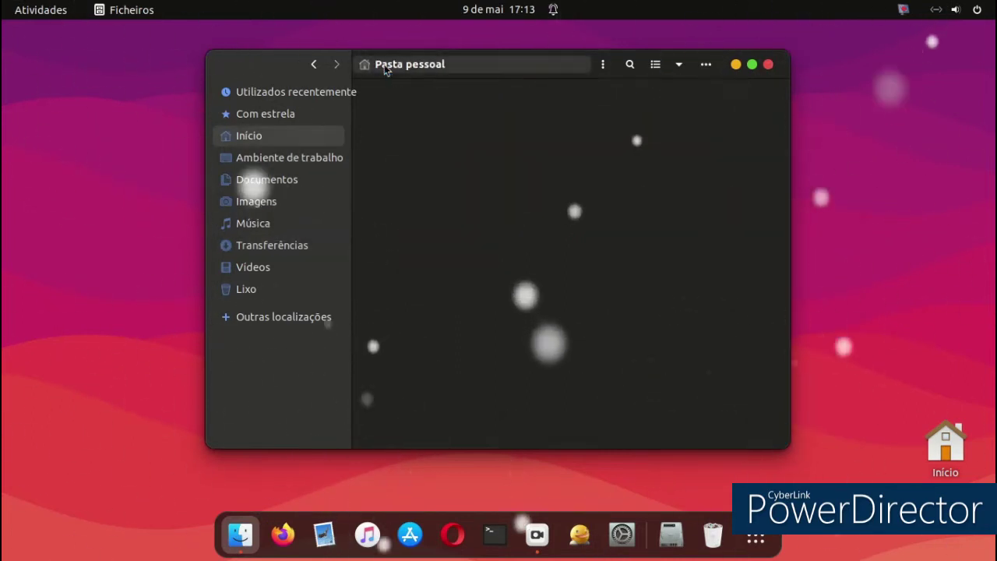
left_click(707, 65)
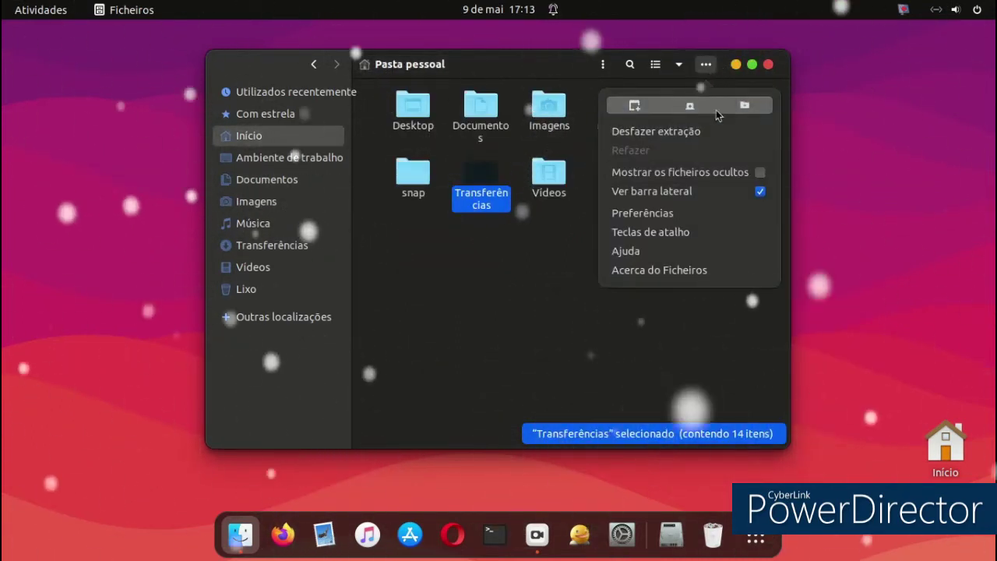
left_click(754, 173)
left_click(545, 425)
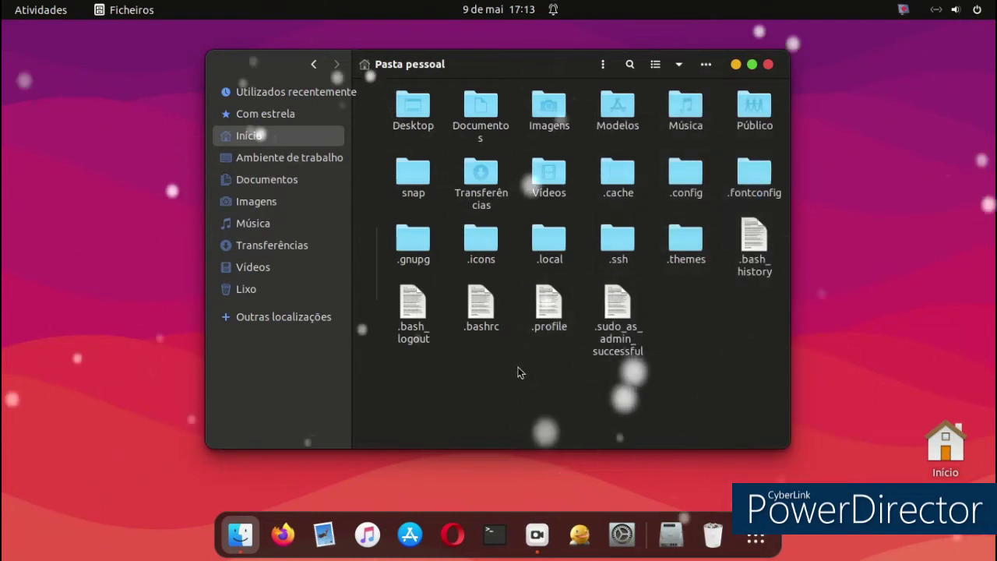
- Paste the copied Fluent-round-dark folder into the hidden .icons folder
double_click(481, 237)
right_click(482, 290)
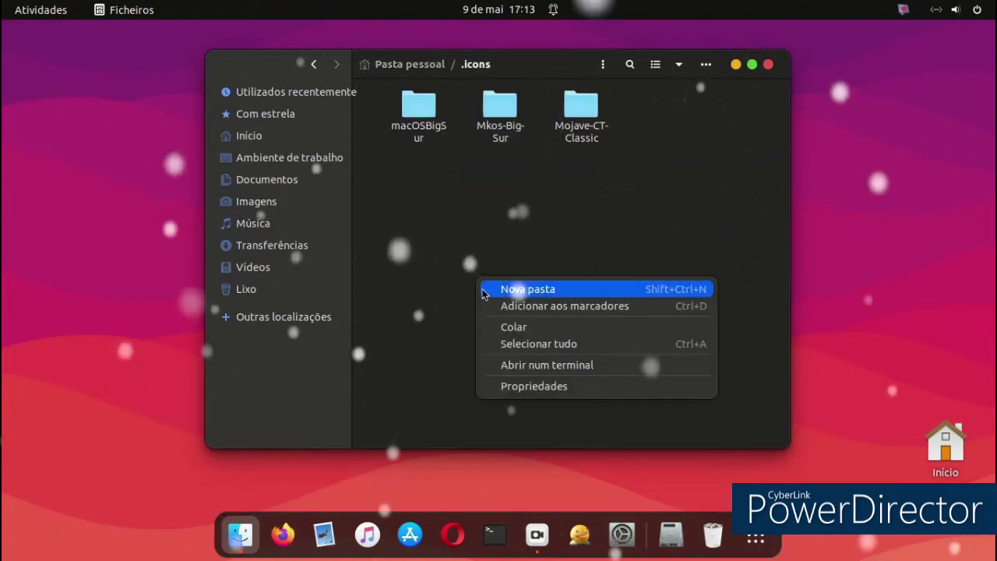
left_click(487, 327)
- Return to the personal folder, paste Fluent-round-dark into the hidden .themes folder and close the file manager
key("alt+Up")
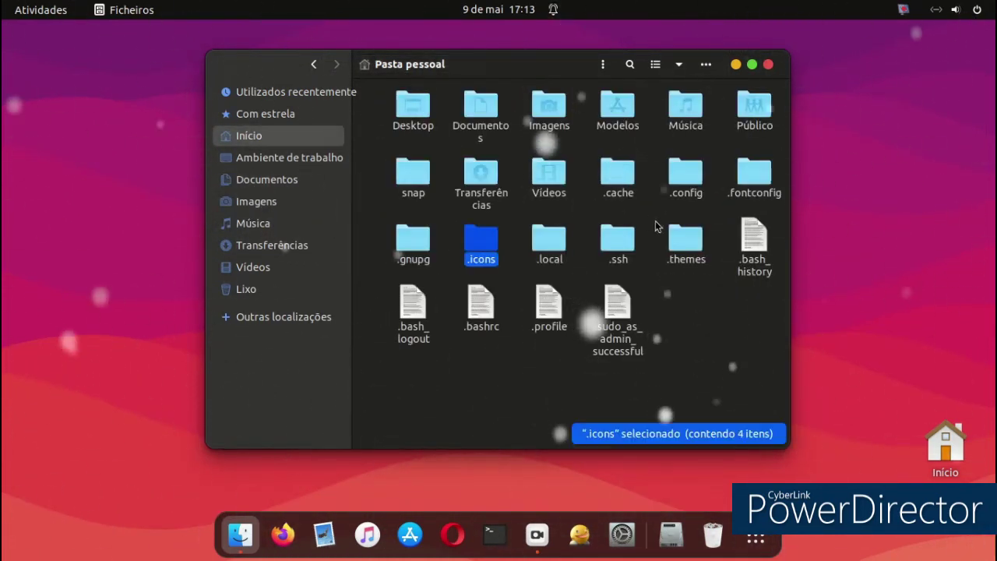
double_click(684, 237)
right_click(585, 197)
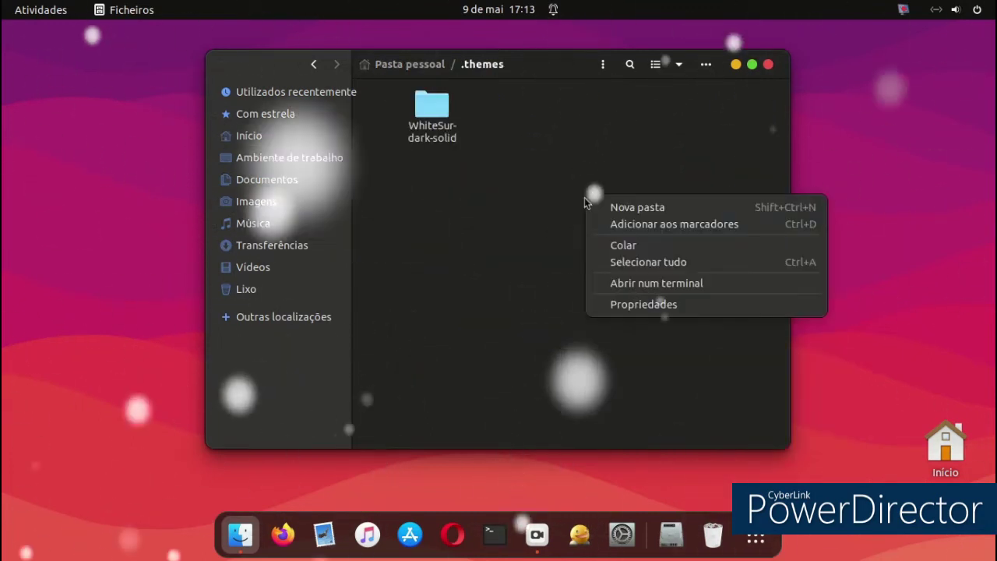
left_click(614, 245)
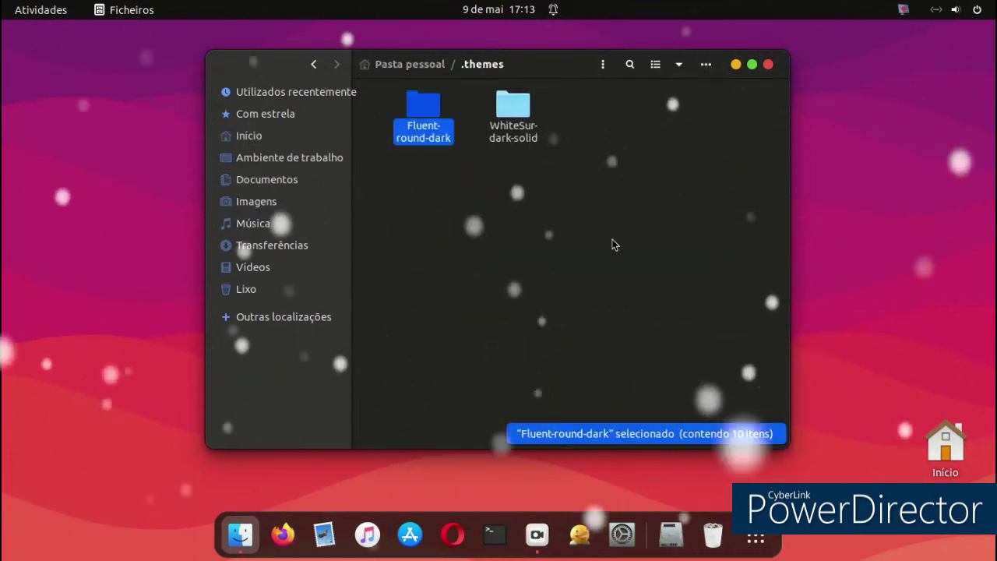
left_click(768, 64)
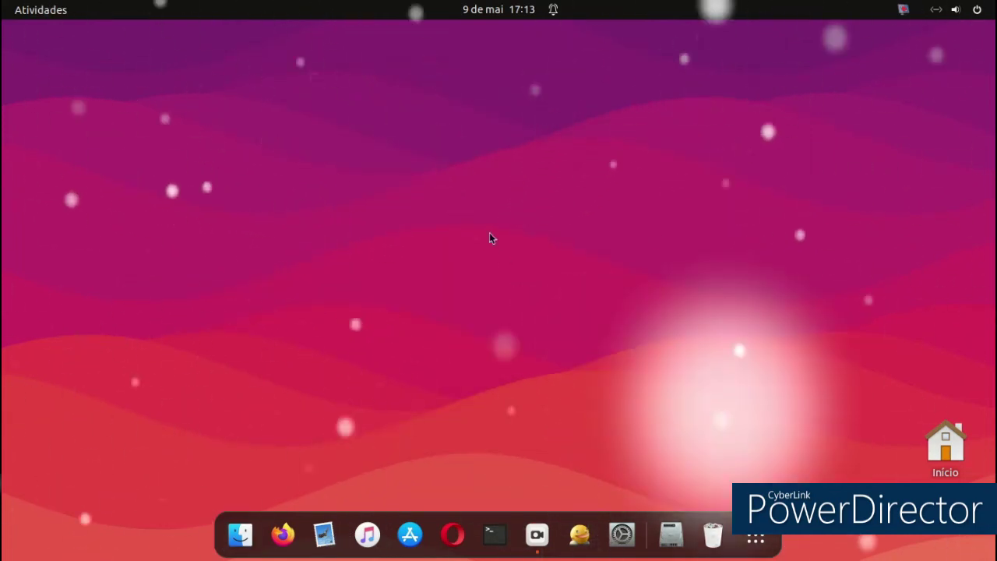
- Open the appearance settings in Ajustes and view the available cursor themes without changing the selection
left_click(627, 527)
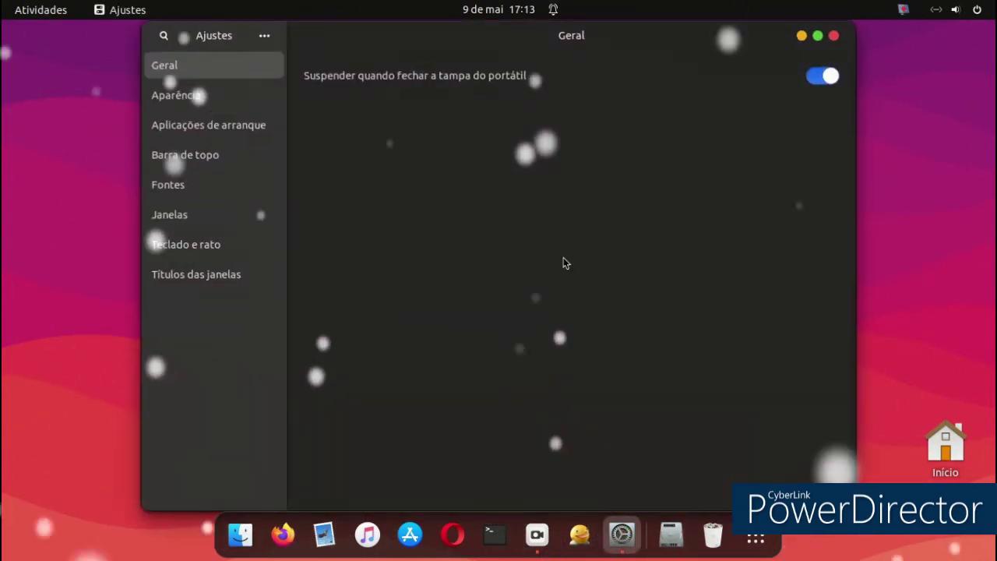
left_click(175, 94)
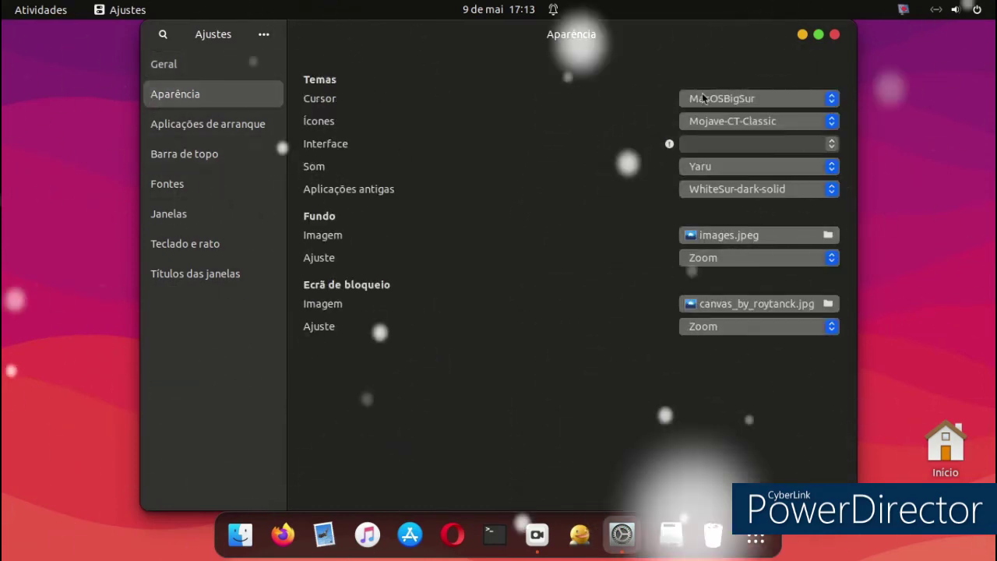
left_click(756, 98)
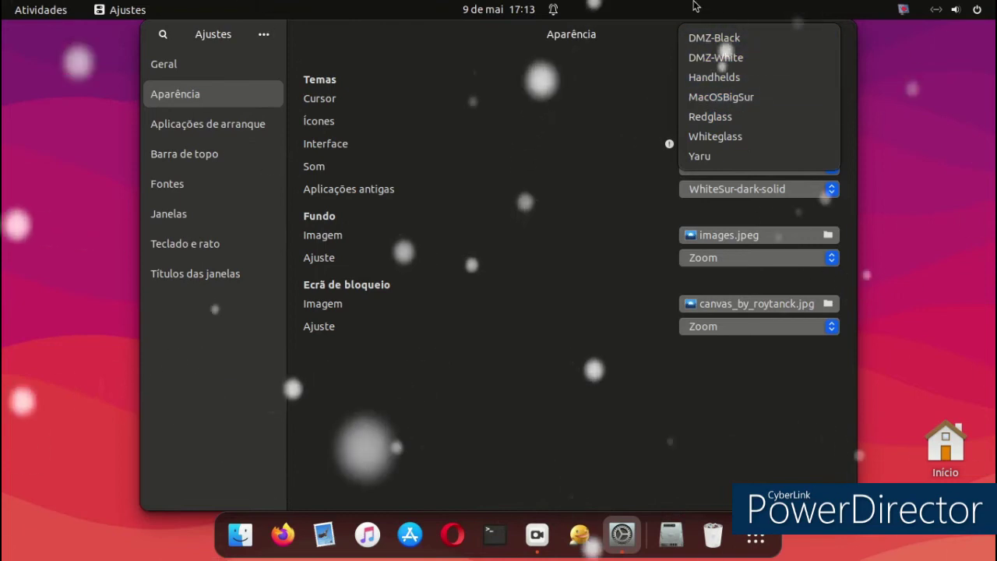
left_click(651, 230)
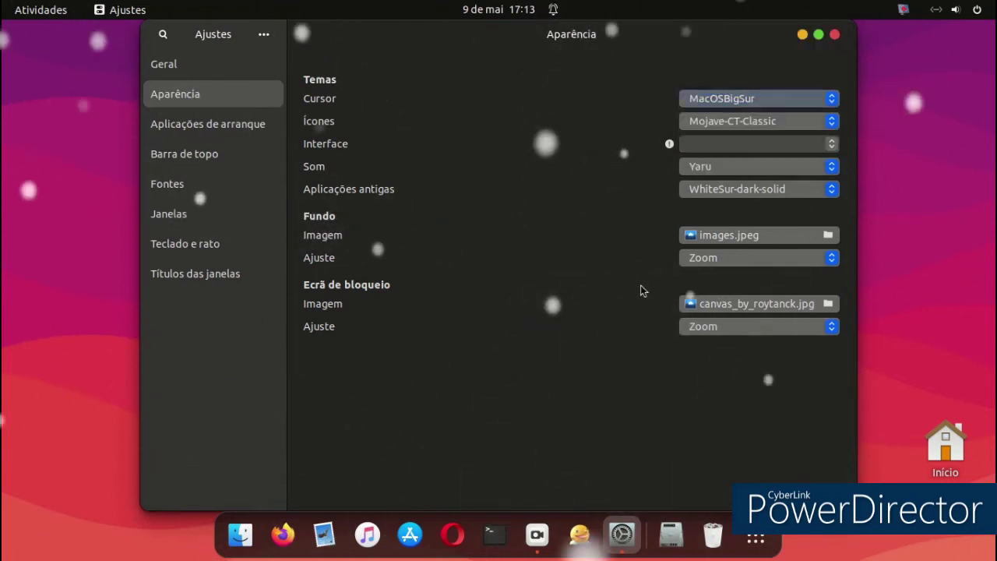
- Set the icon theme to Fluent-round-dark, close Ajustes and check the new icons on the desktop
left_click(769, 123)
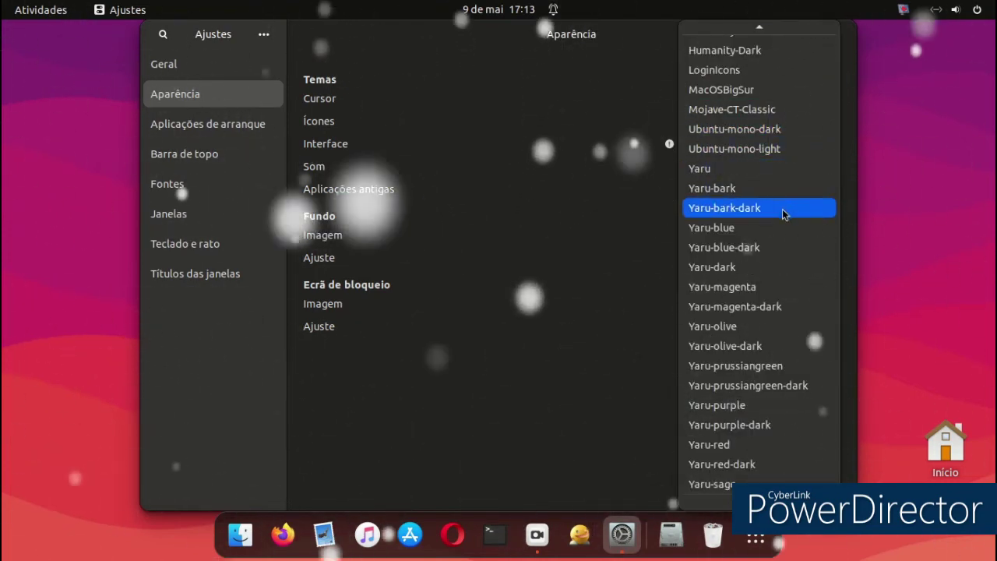
scroll(762, 195, "up", 1)
scroll(767, 207, "up", 4)
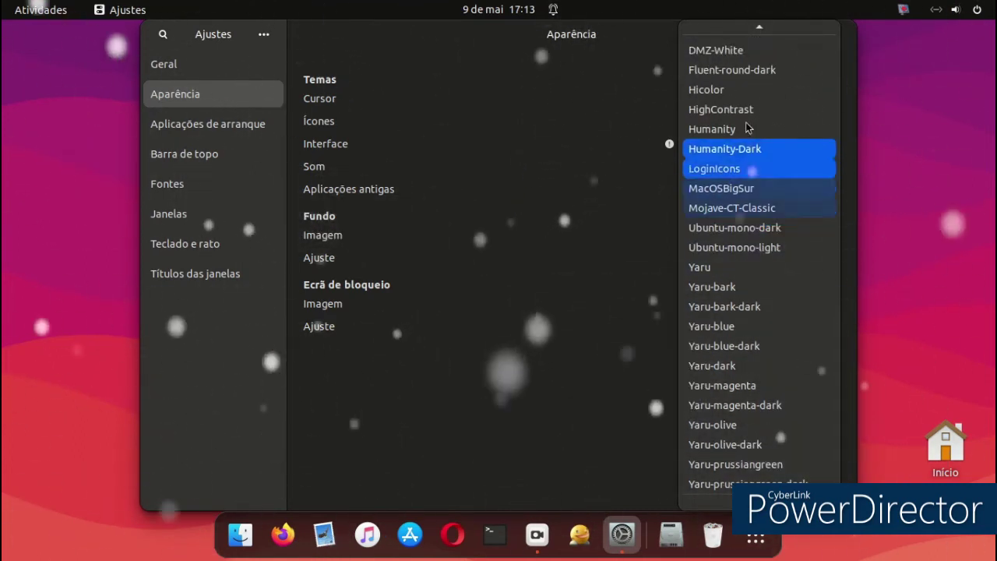
left_click(733, 69)
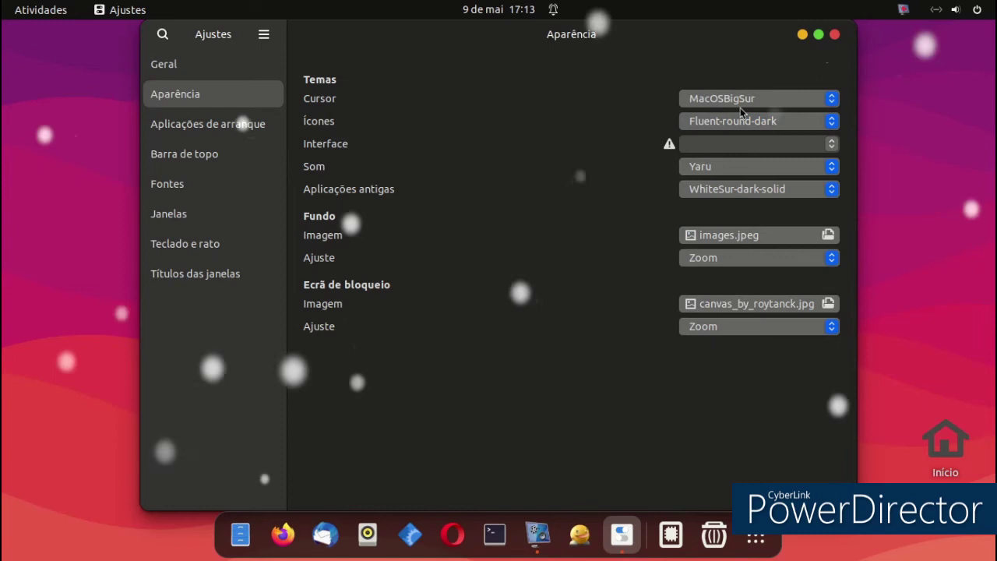
left_click(834, 35)
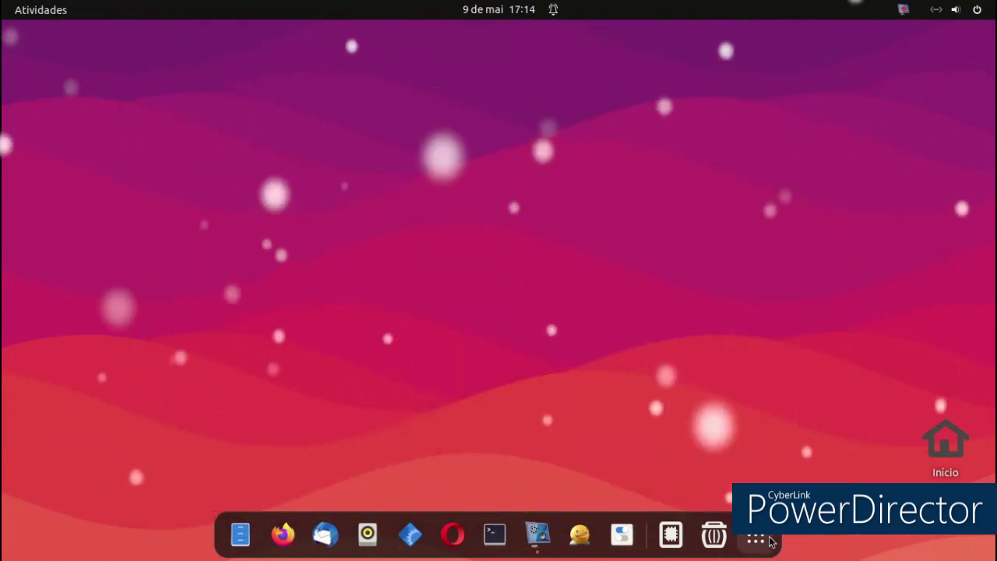
left_click(767, 540)
left_click(762, 73)
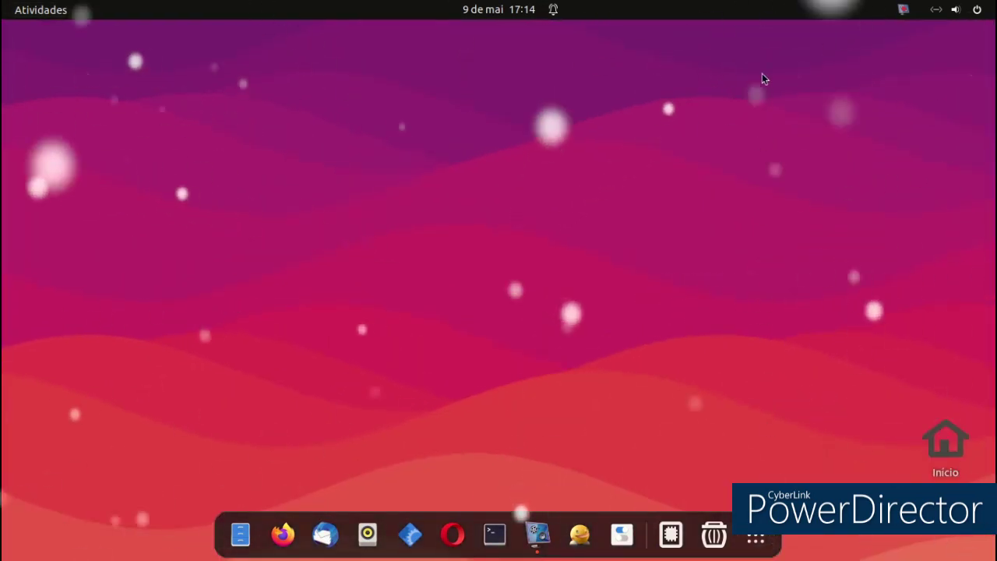
- Open the appearance settings in Ajustes and set the icon theme to Mojave-CT-Classic
left_click(624, 535)
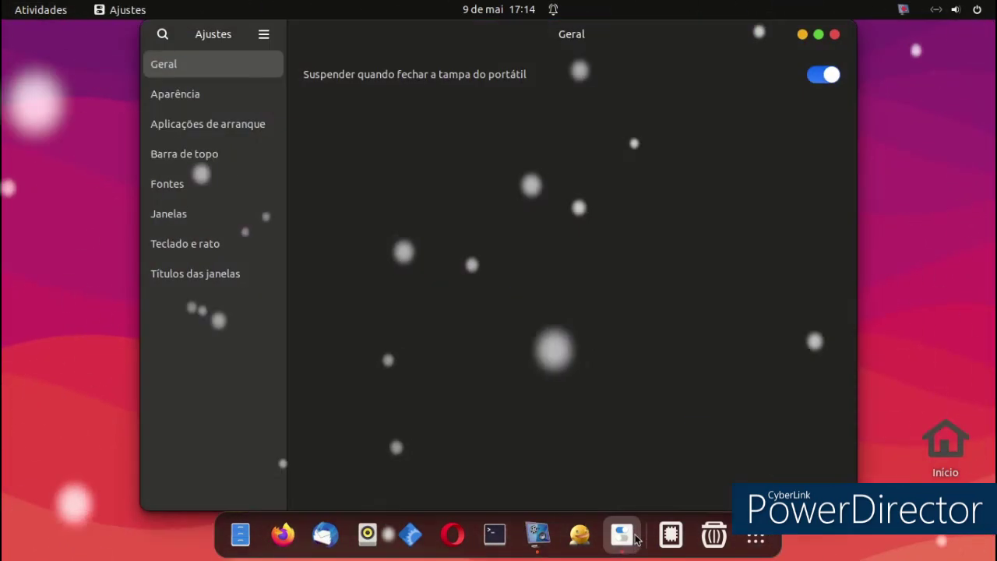
left_click(250, 93)
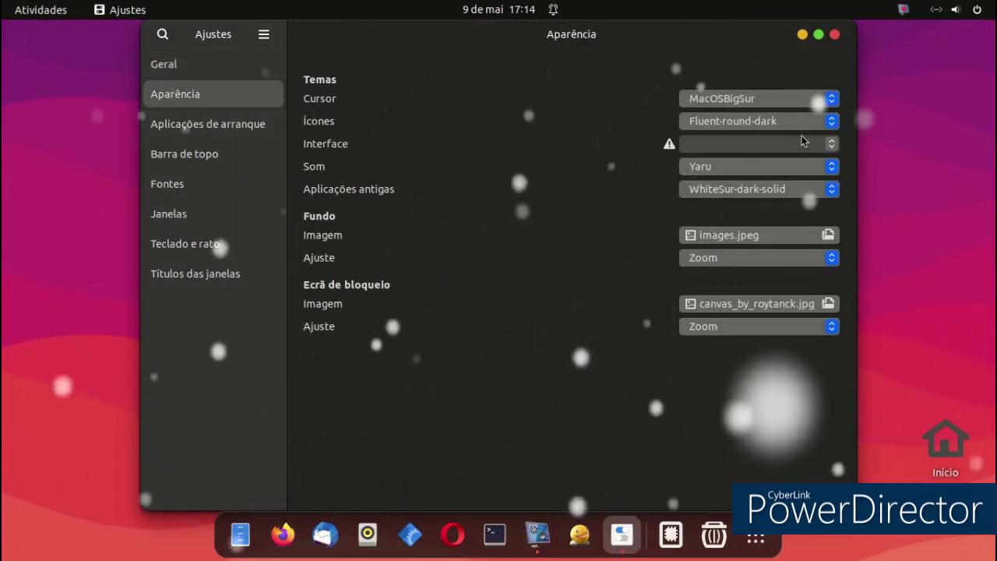
left_click(772, 100)
left_click(769, 99)
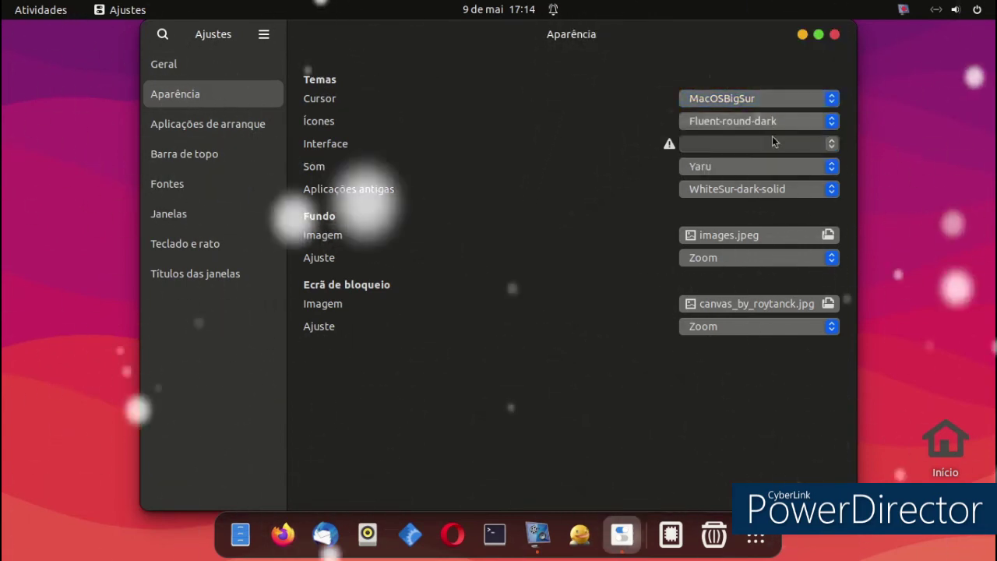
left_click(764, 131)
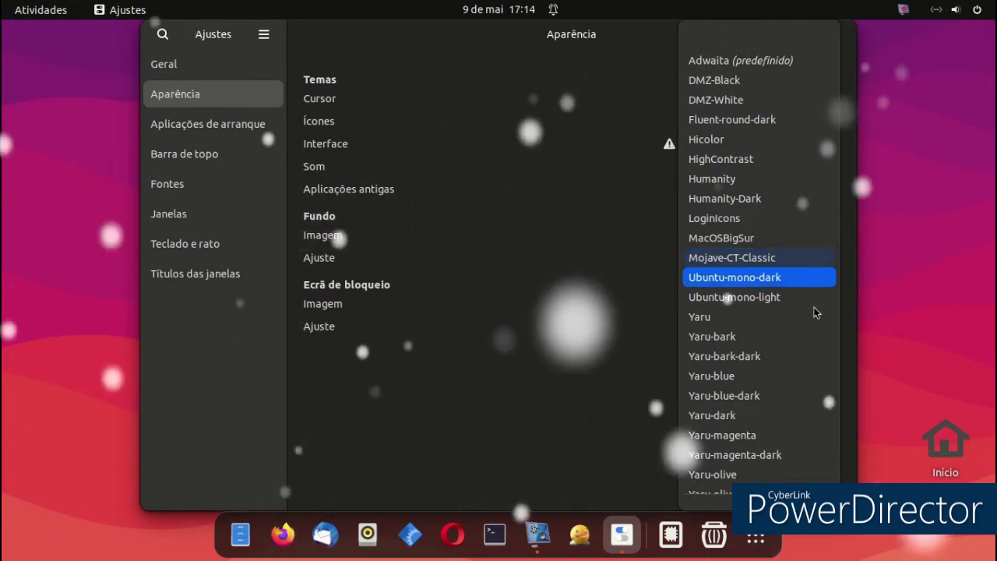
left_click(776, 260)
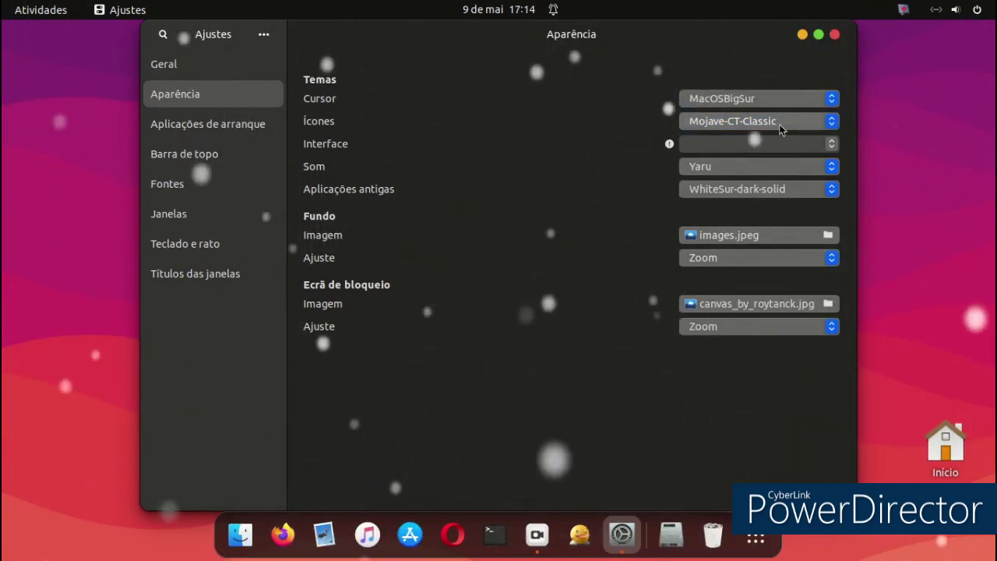
- Browse the other available icon themes without changing the selection and close Ajustes
left_click(781, 129)
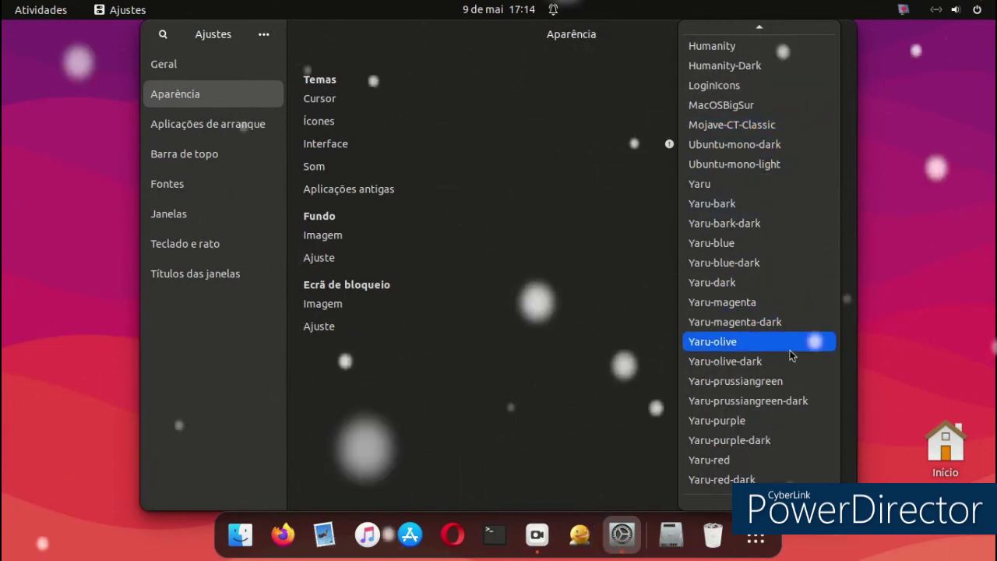
left_click(649, 377)
left_click(833, 34)
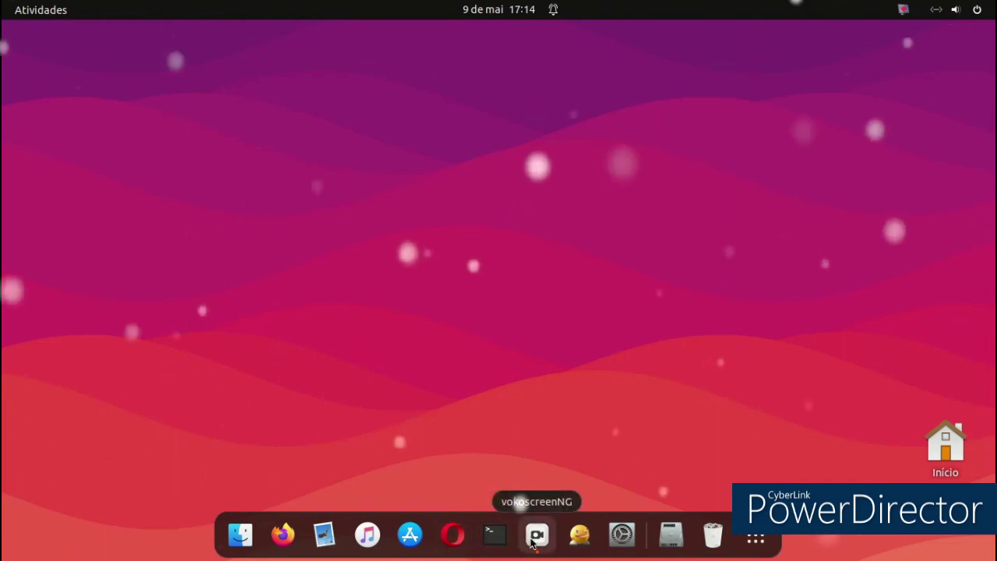
- Switch to vokoscreenNG and end the running screen recording
left_click(538, 535)
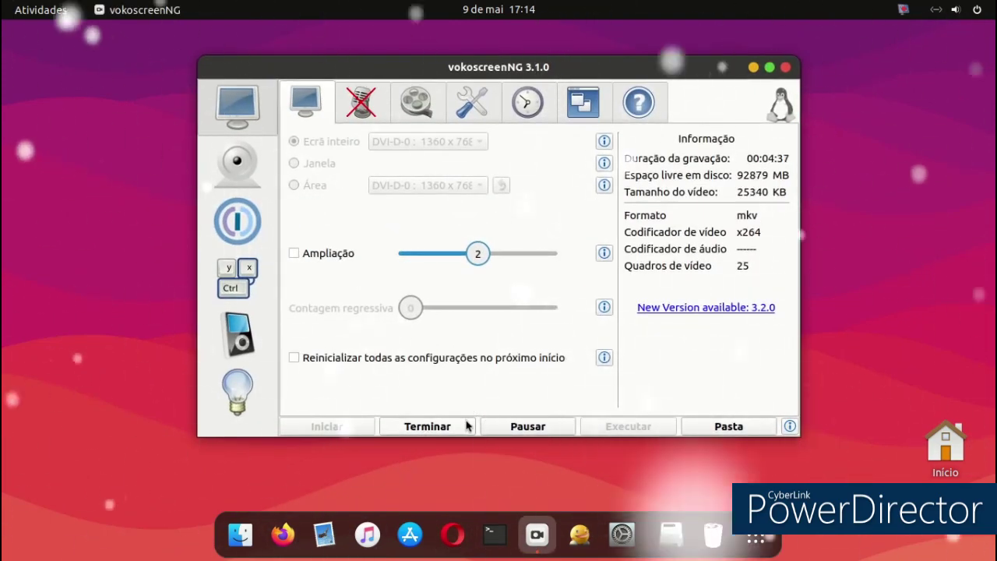
left_click(465, 423)
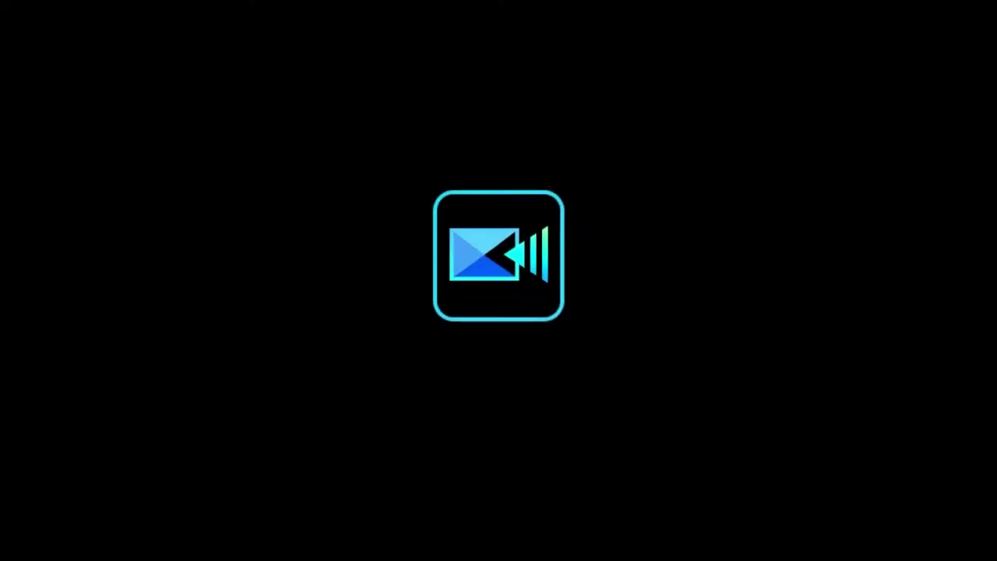